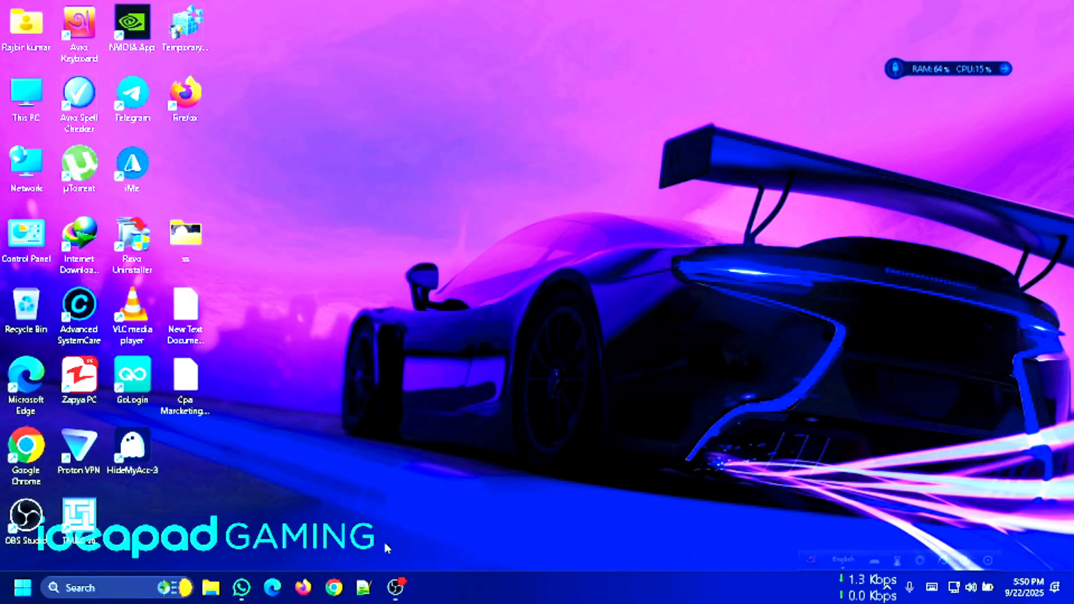
# Step: Open Chrome with the "Your Chrome" profile and search the web for google blogger
pyautogui.click(334, 587)
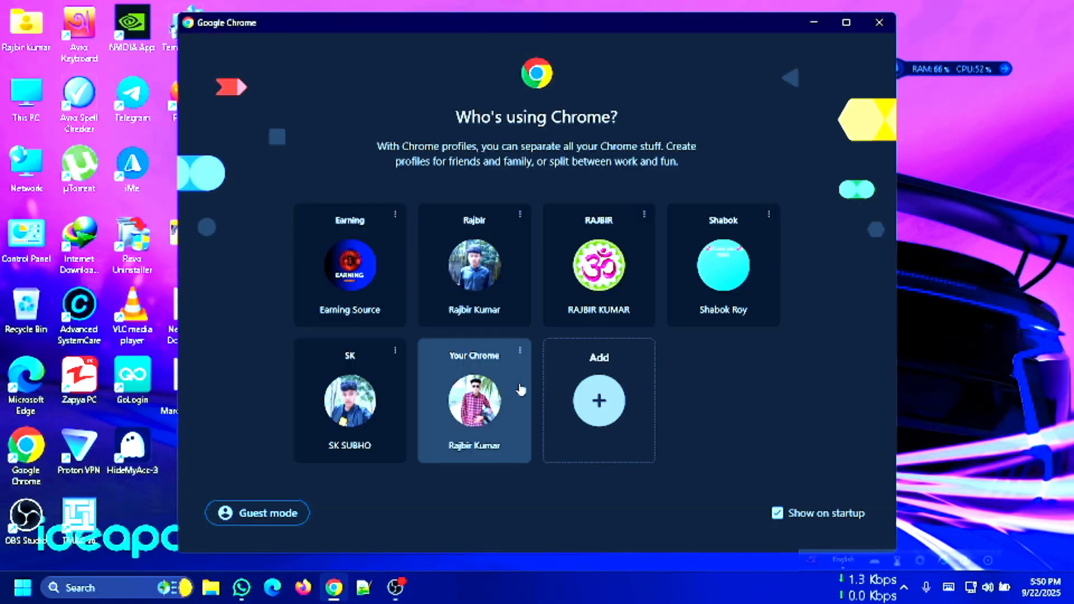
pyautogui.click(462, 417)
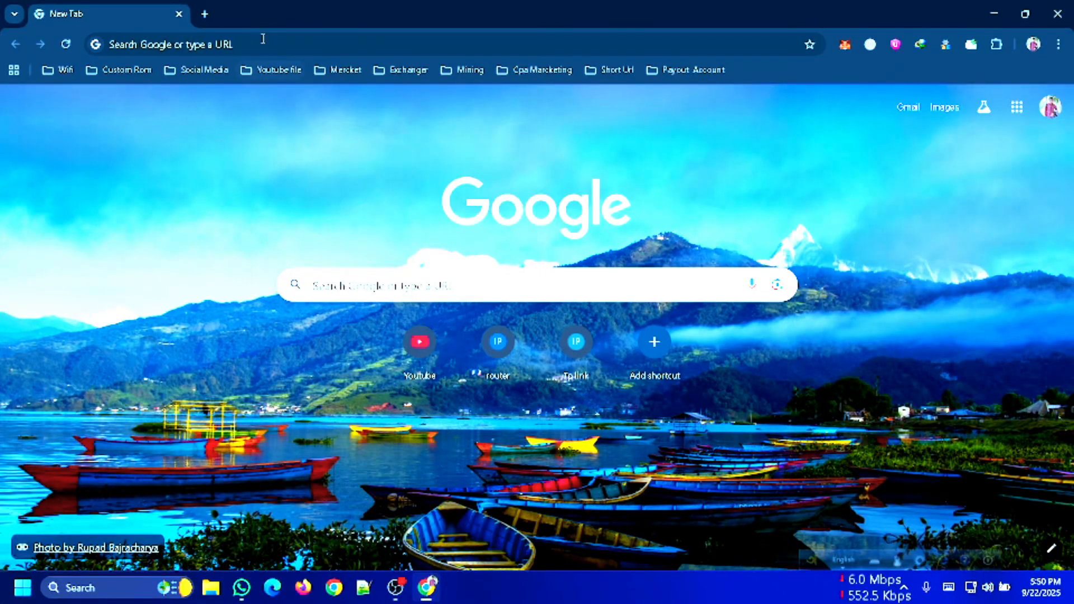
pyautogui.click(264, 40)
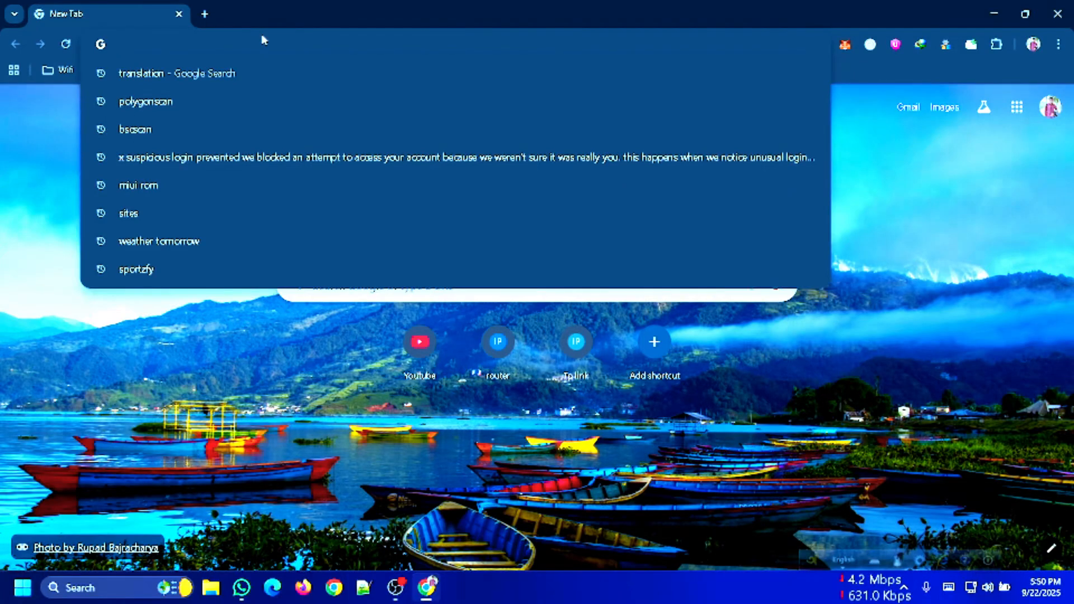
pyautogui.write('goo')
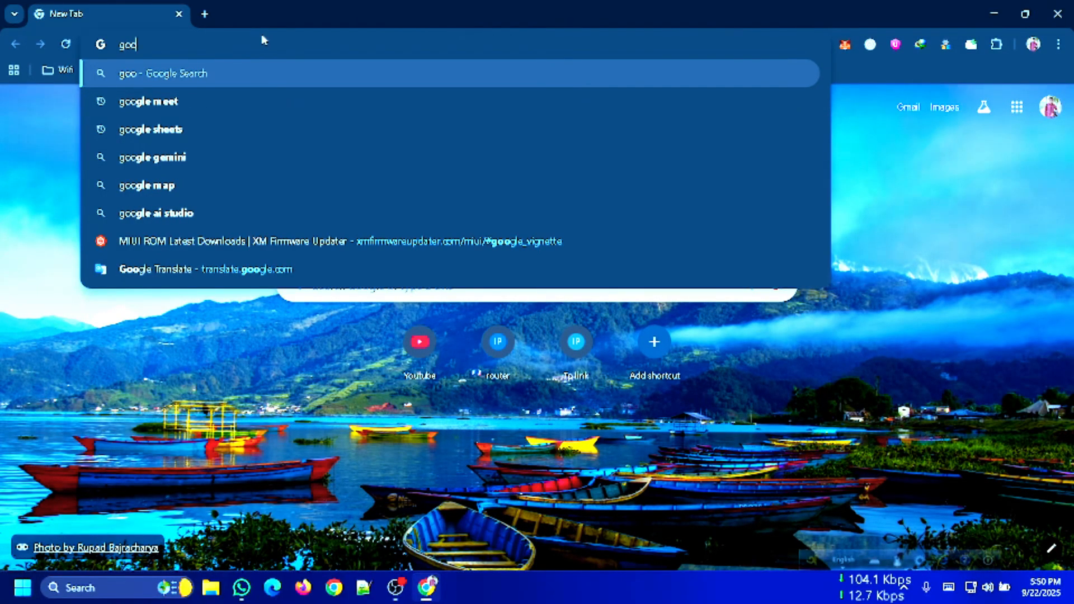
pyautogui.write('gle ')
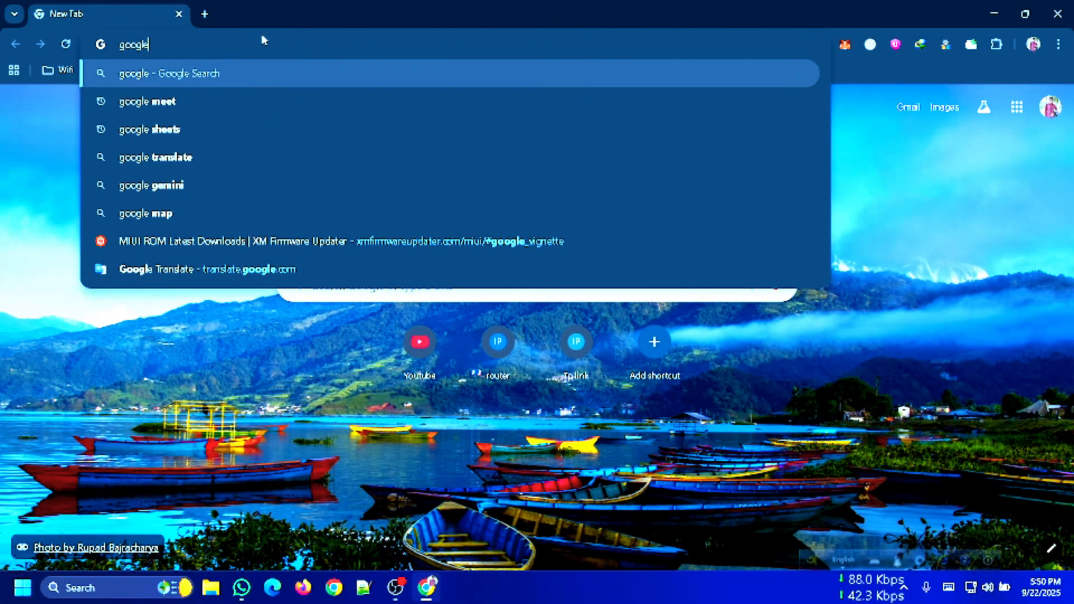
pyautogui.write('bllo')
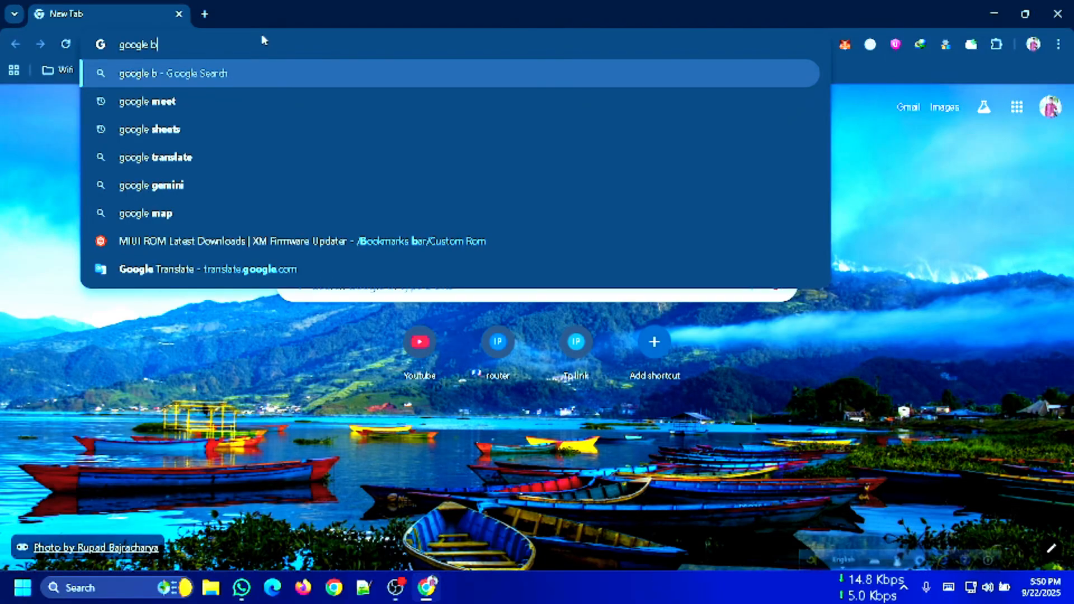
pyautogui.press('BackSpace')
pyautogui.press('BackSpace')
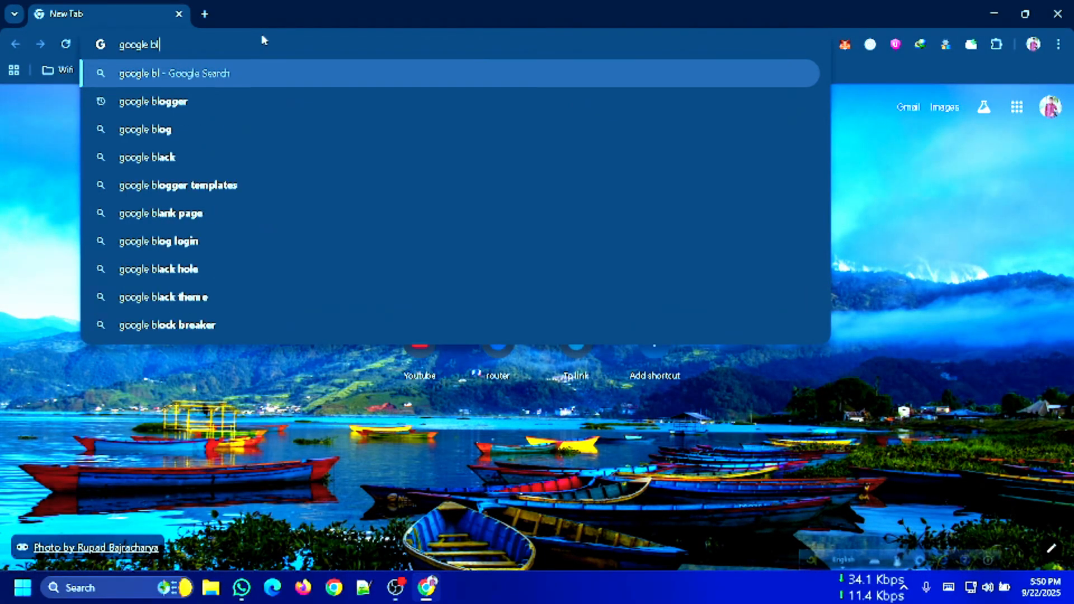
pyautogui.write('ogg')
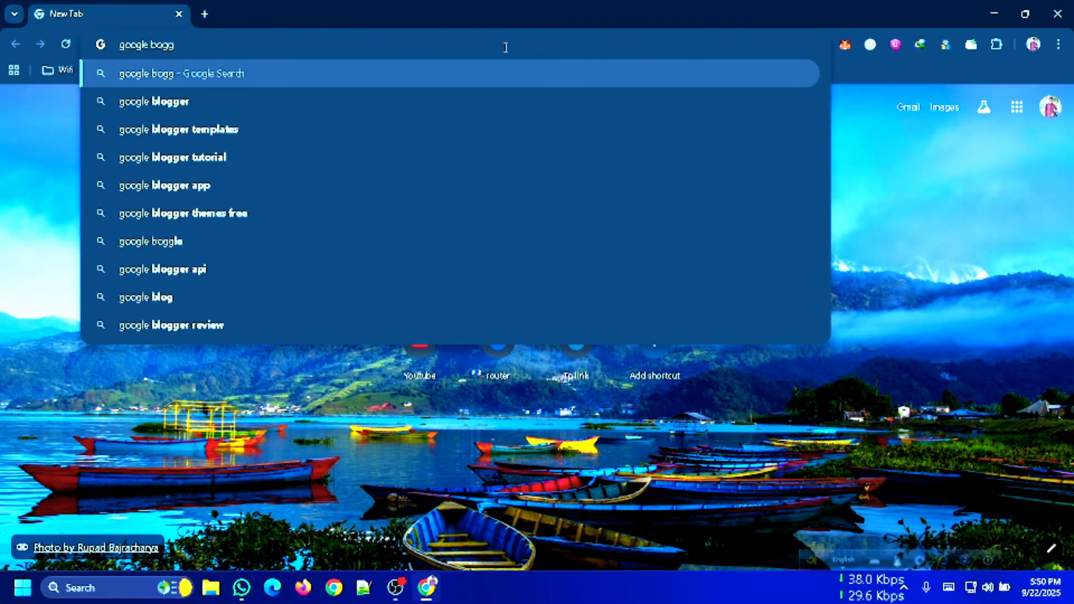
pyautogui.click(346, 105)
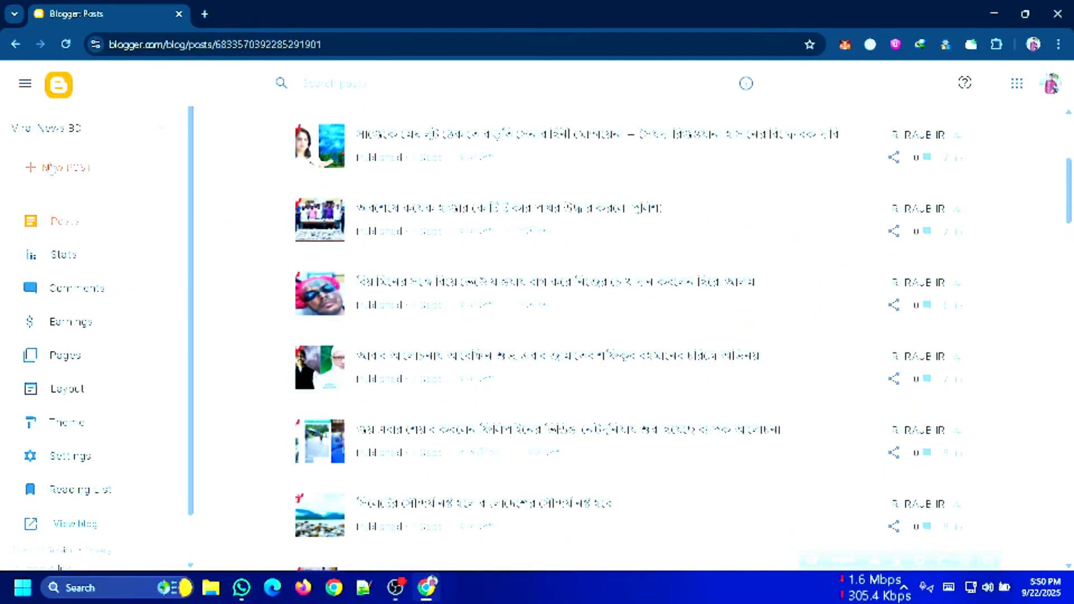
# Step: Switch Blogger from Viral News BD to the other existing blog in the blog list
pyautogui.click(140, 131)
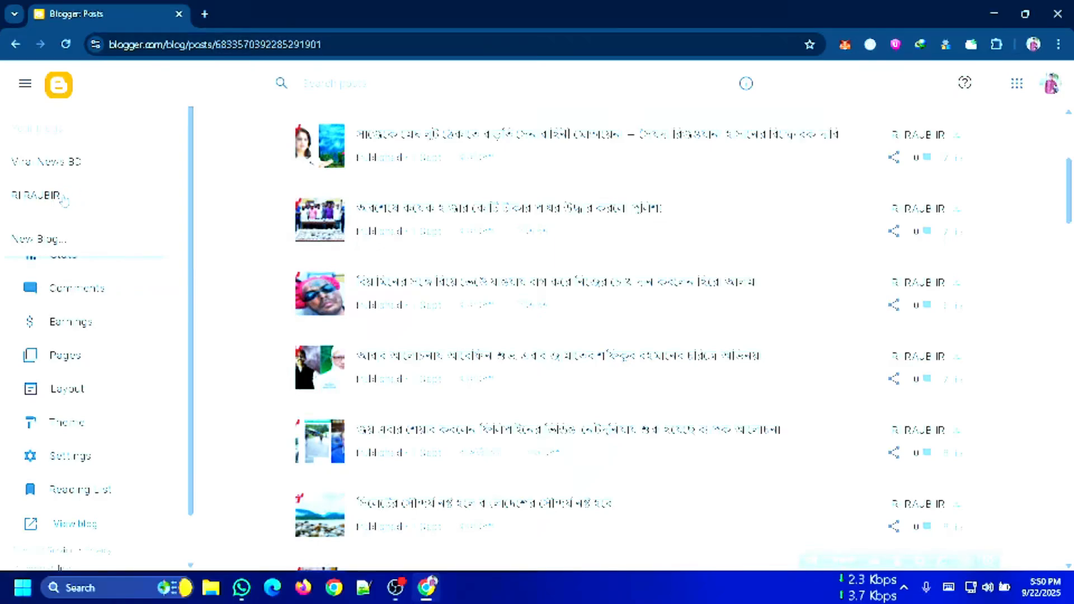
pyautogui.click(56, 195)
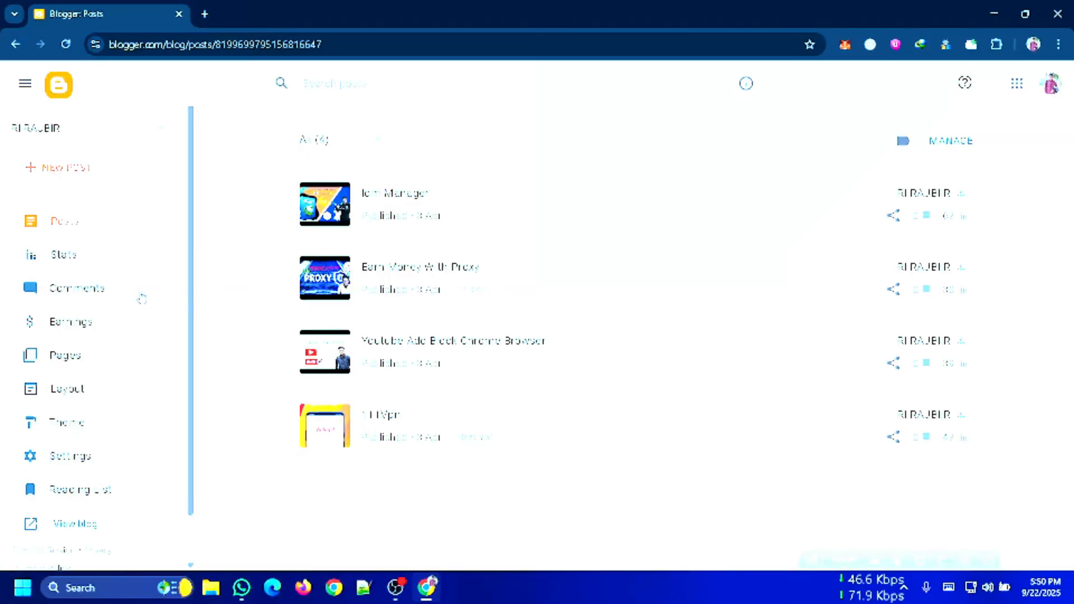
# Step: Search for blogger templates in a new browser tab and open the gooyaabitemplates.com result
pyautogui.click(205, 14)
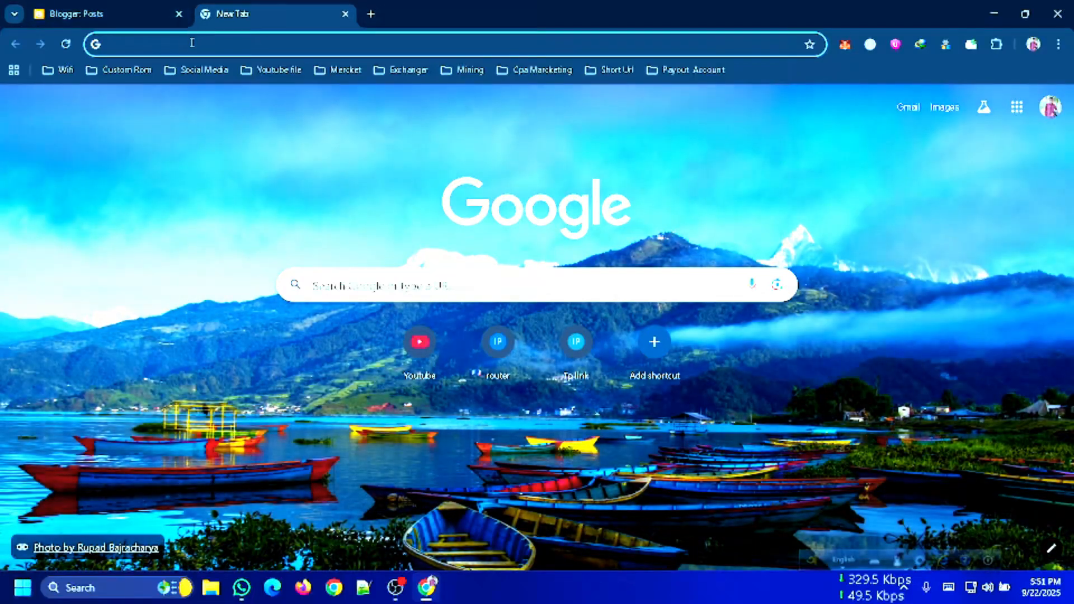
pyautogui.click(192, 43)
pyautogui.write('bl')
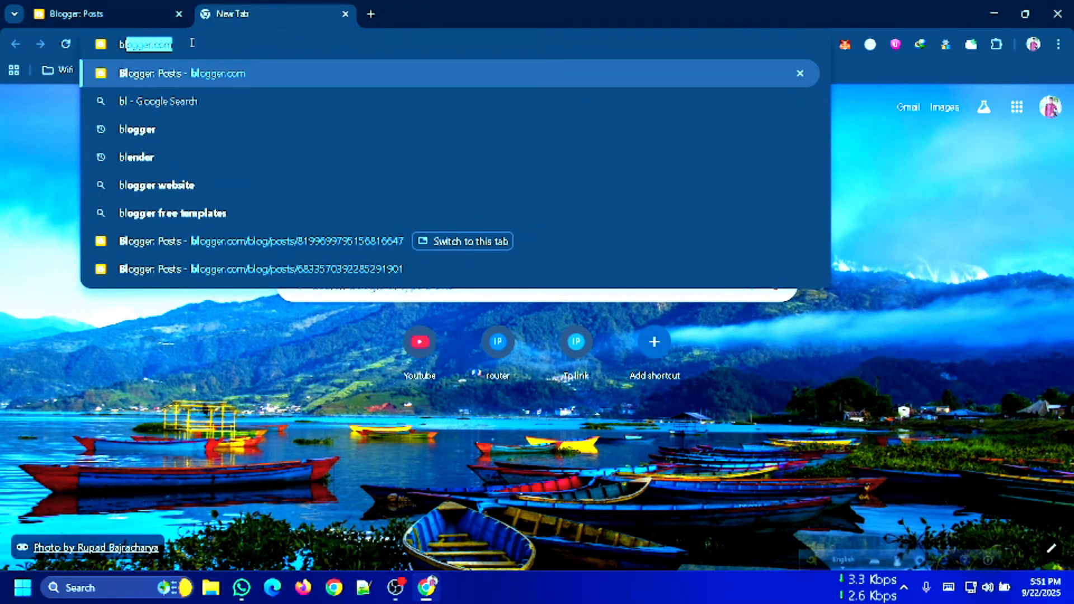
pyautogui.write('ogger t')
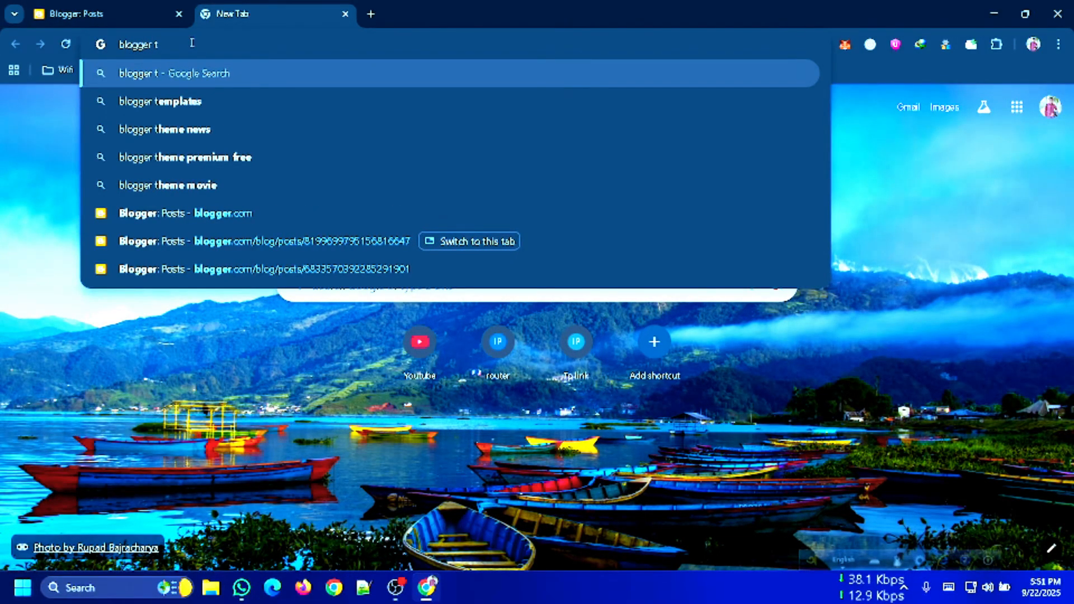
pyautogui.click(189, 102)
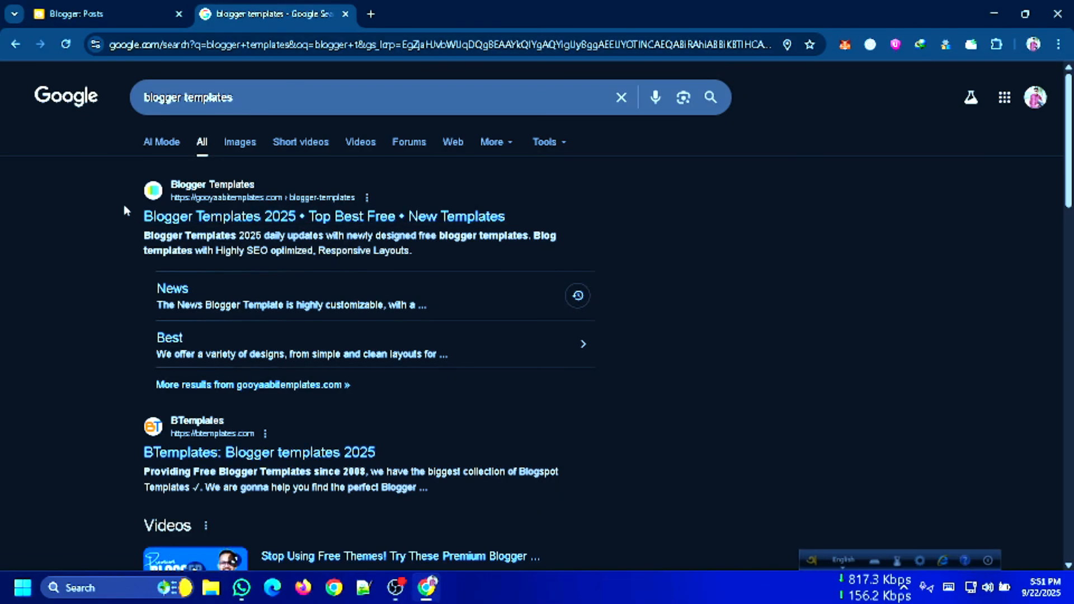
pyautogui.scroll(-1, 190, 219)
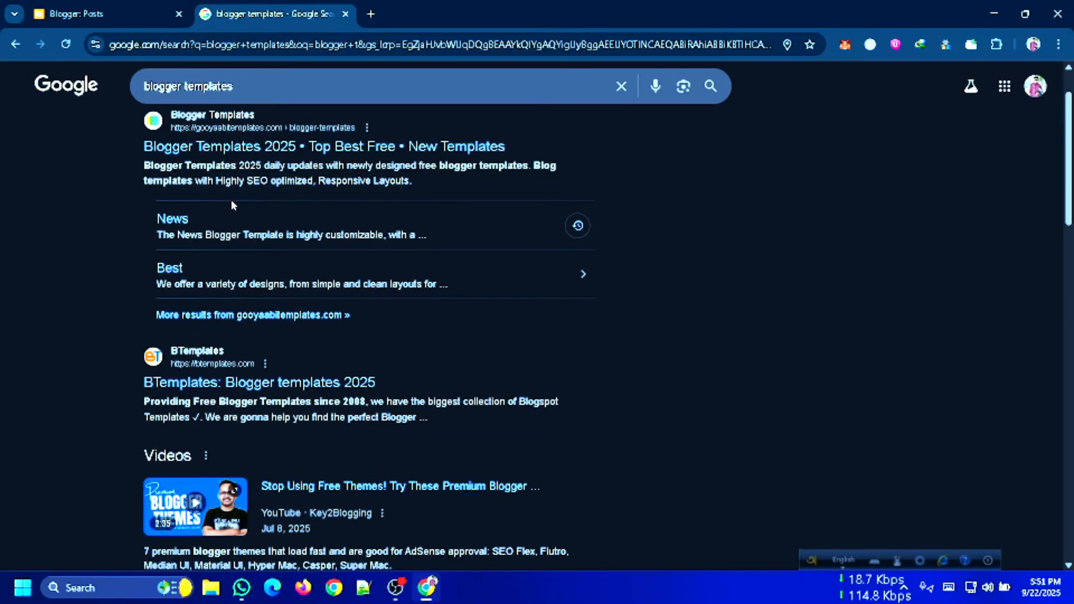
pyautogui.scroll(1, 204, 214)
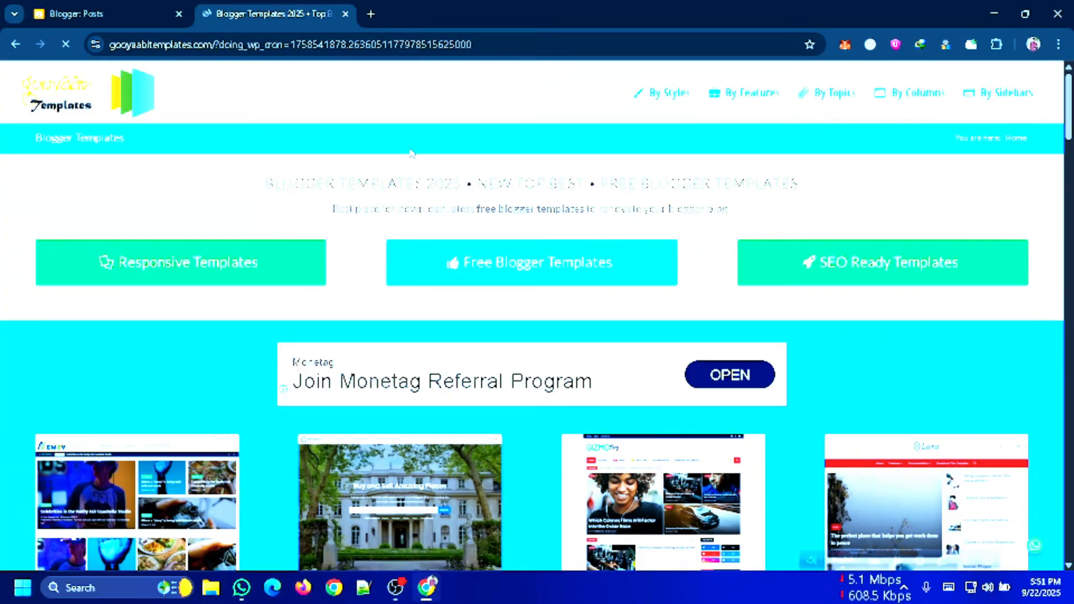
# Step: Browse the Blogger templates showcased on the Gooyaabi Templates home page, collapsing the ad banner that covers them
pyautogui.scroll(-5, 400, 219)
pyautogui.scroll(-6, 400, 219)
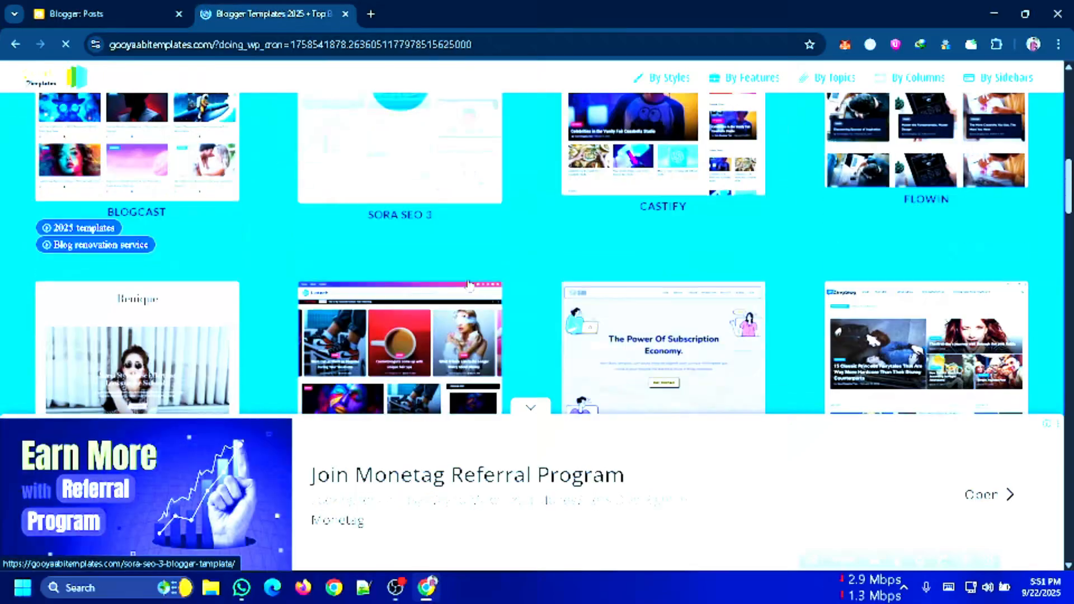
pyautogui.click(532, 407)
pyautogui.scroll(-6, 490, 374)
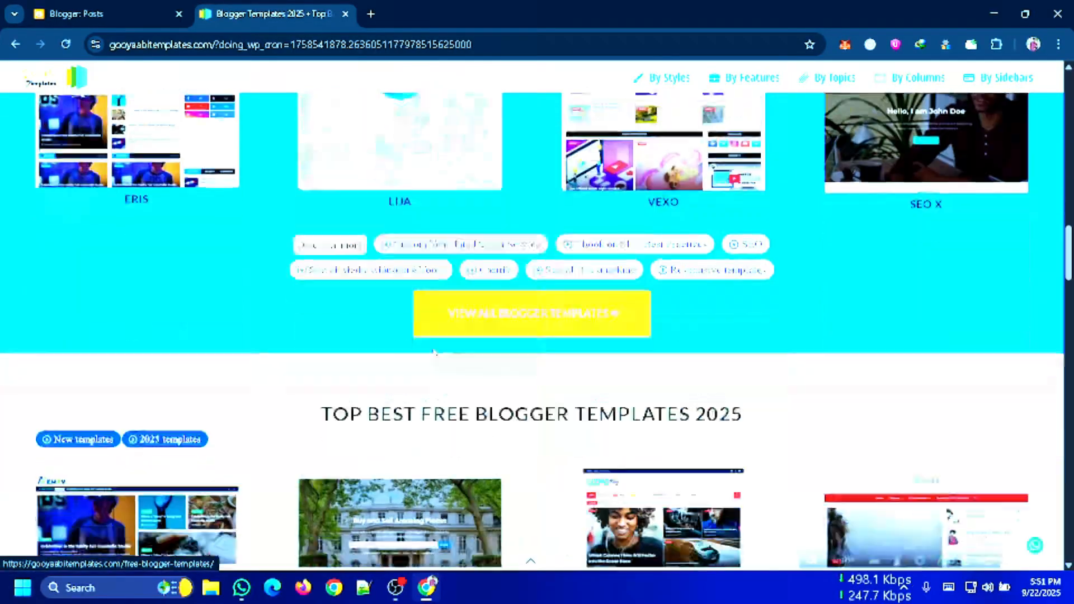
pyautogui.scroll(3, 490, 374)
pyautogui.scroll(10, 491, 374)
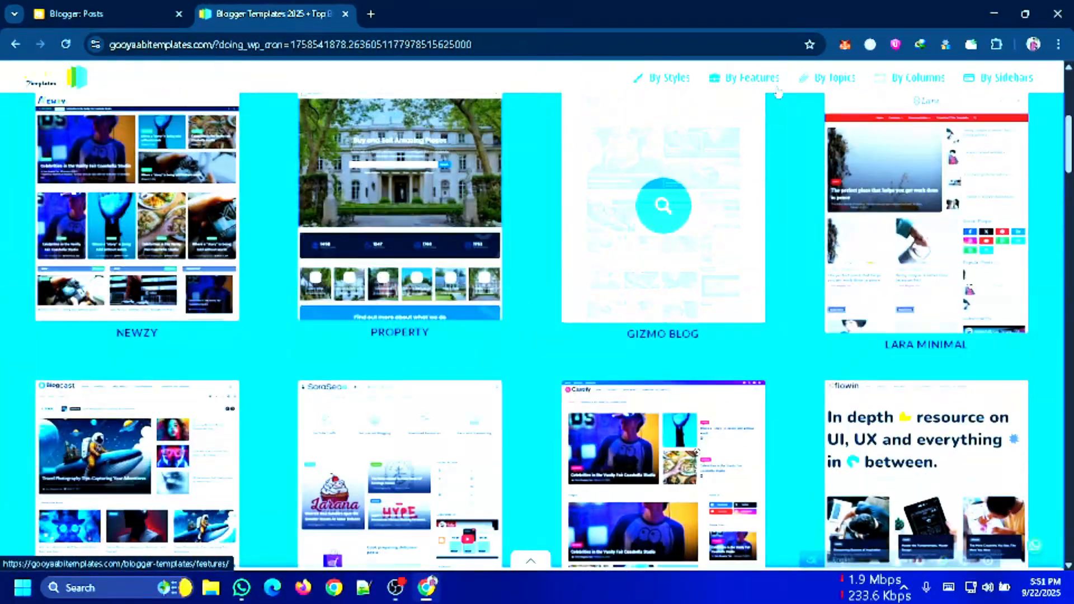
pyautogui.scroll(5, 531, 158)
pyautogui.scroll(-5, 727, 224)
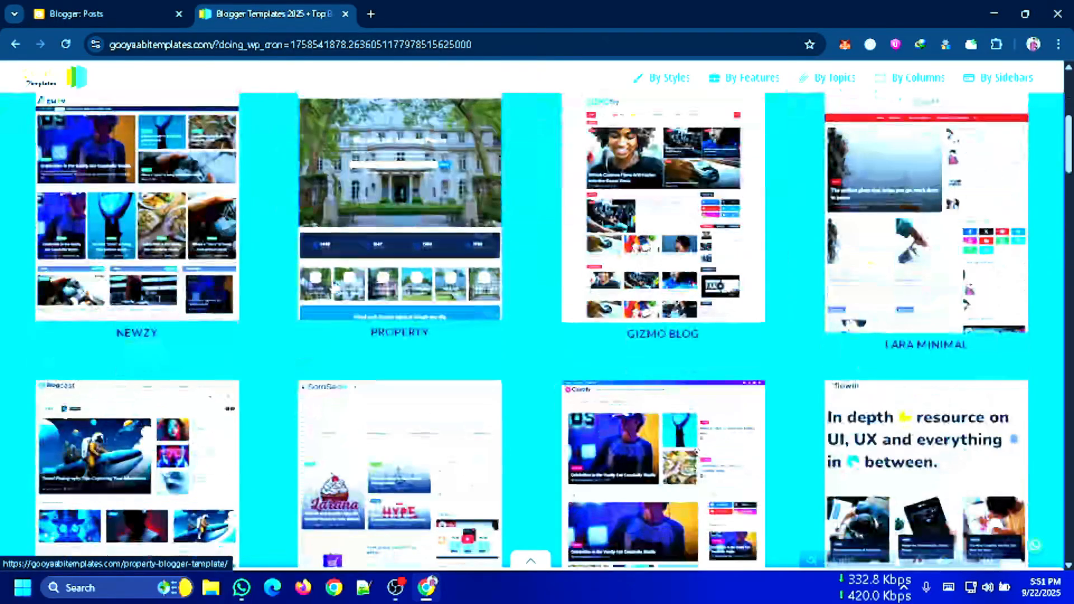
pyautogui.scroll(4, 910, 292)
pyautogui.scroll(2, 910, 291)
# Step: Open the templates sorted by topic, dismiss the full-page ad, and go to the News category
pyautogui.click(827, 79)
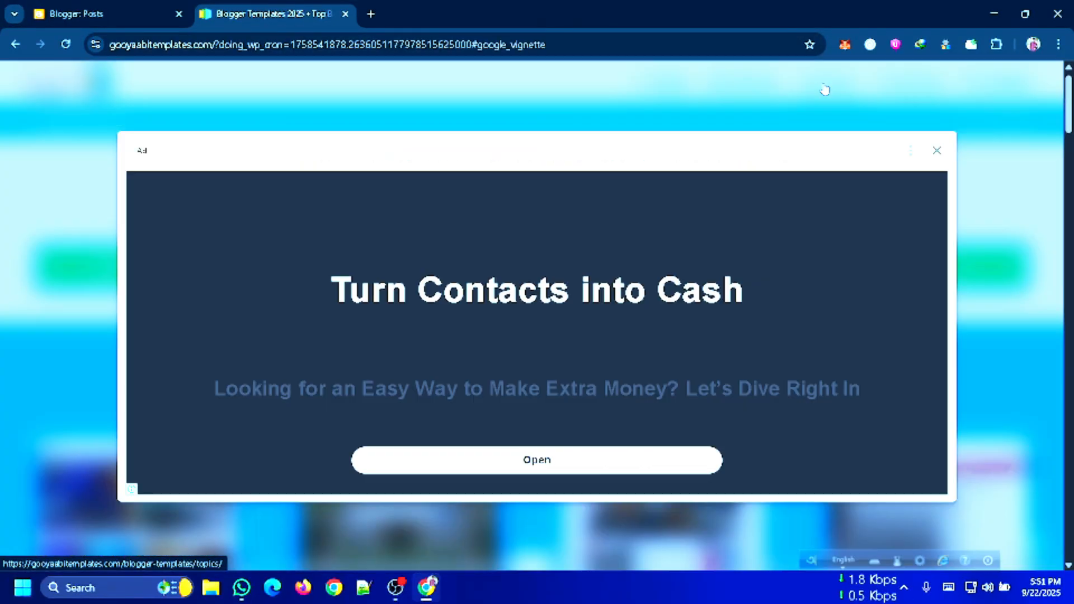
pyautogui.click(936, 150)
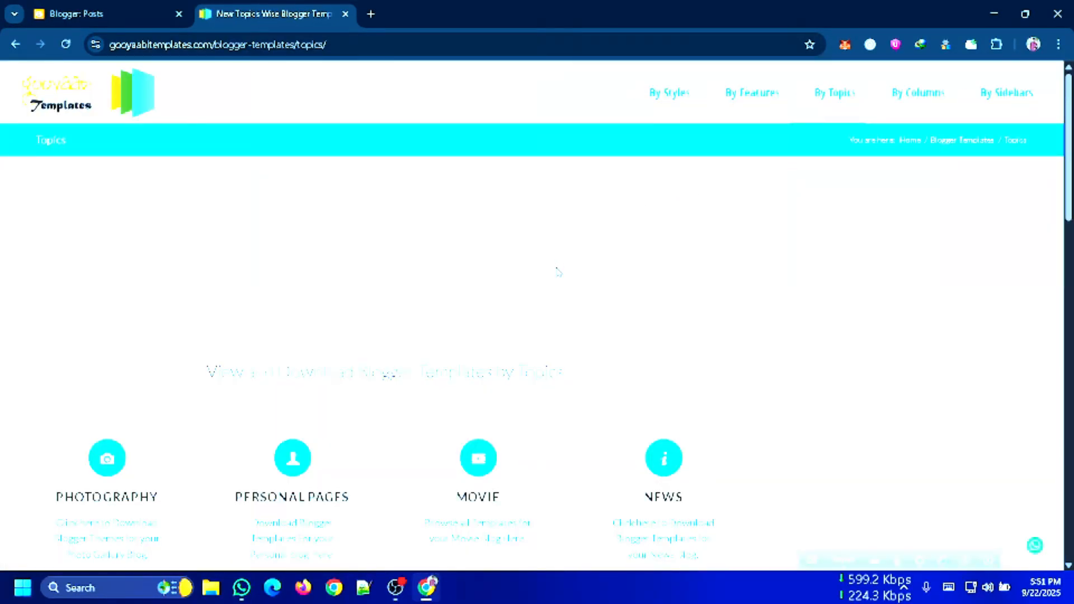
pyautogui.scroll(-4, 556, 271)
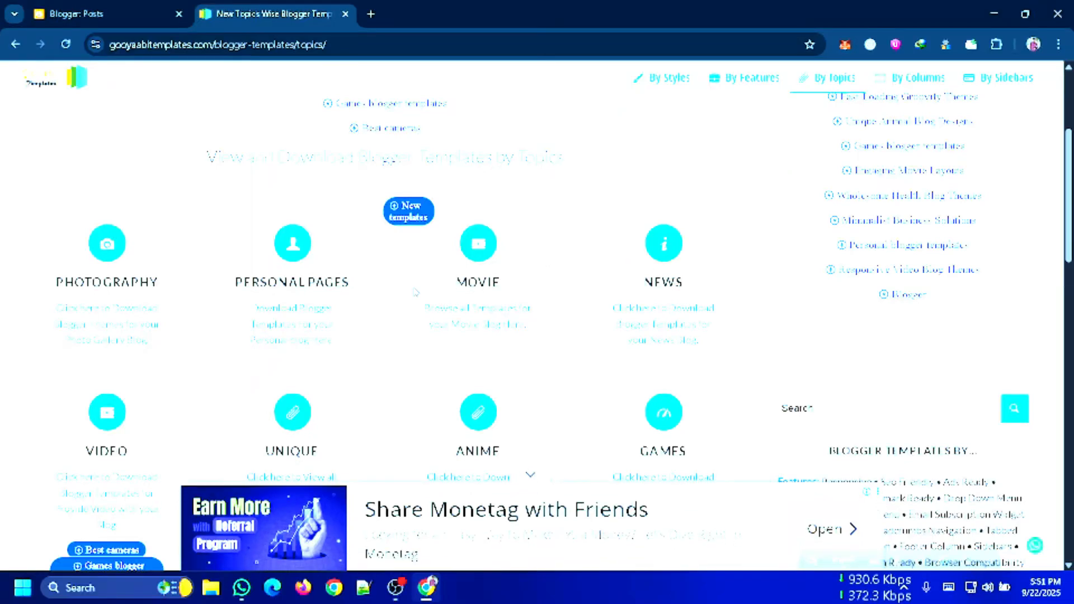
pyautogui.scroll(-1, 446, 278)
pyautogui.scroll(-1, 446, 279)
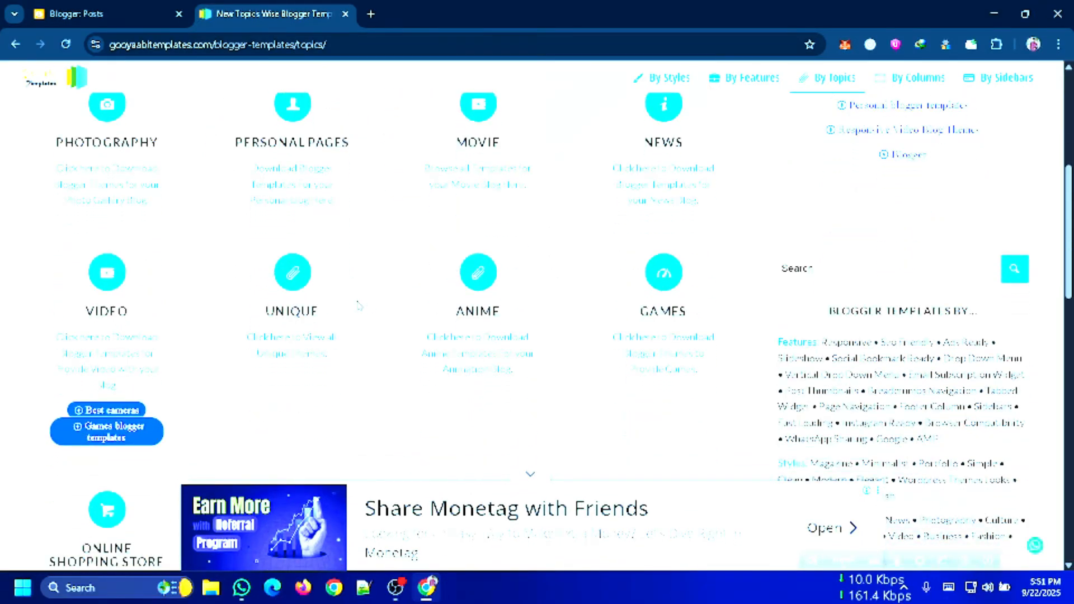
pyautogui.scroll(-5, 358, 305)
pyautogui.scroll(9, 504, 296)
pyautogui.scroll(-2, 648, 291)
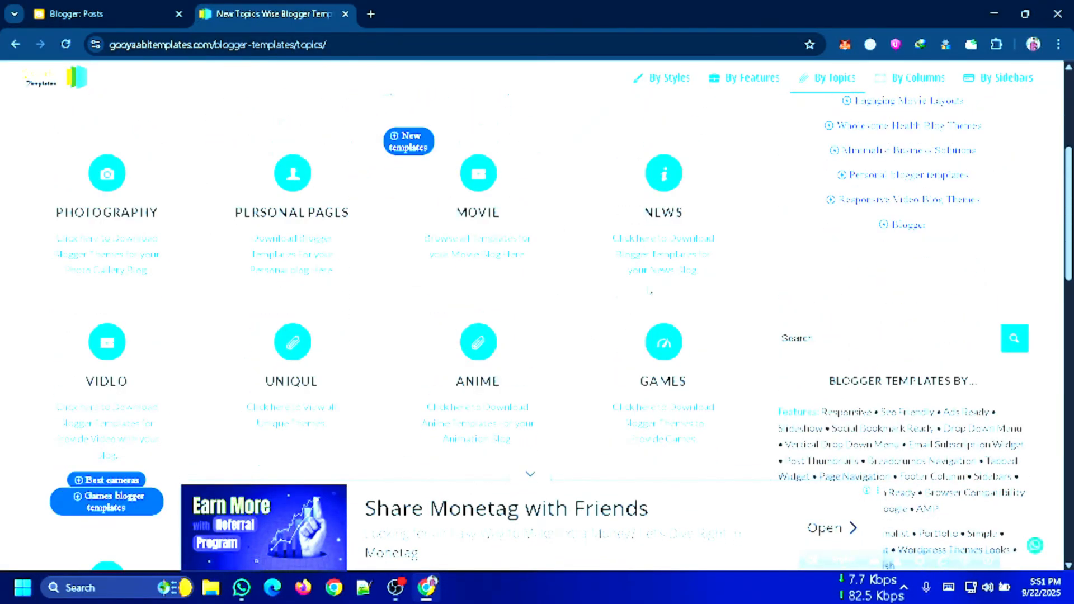
pyautogui.click(641, 270)
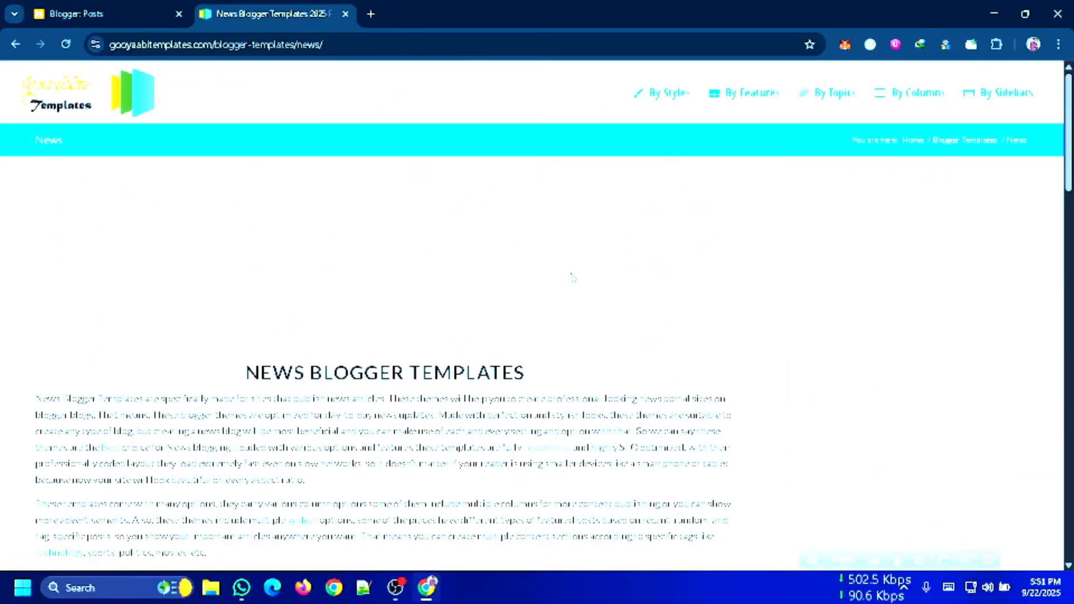
# Step: Open the Blogcast template from the News templates and download Blogcast-Free-Version-1.0.zip
pyautogui.scroll(-15, 571, 278)
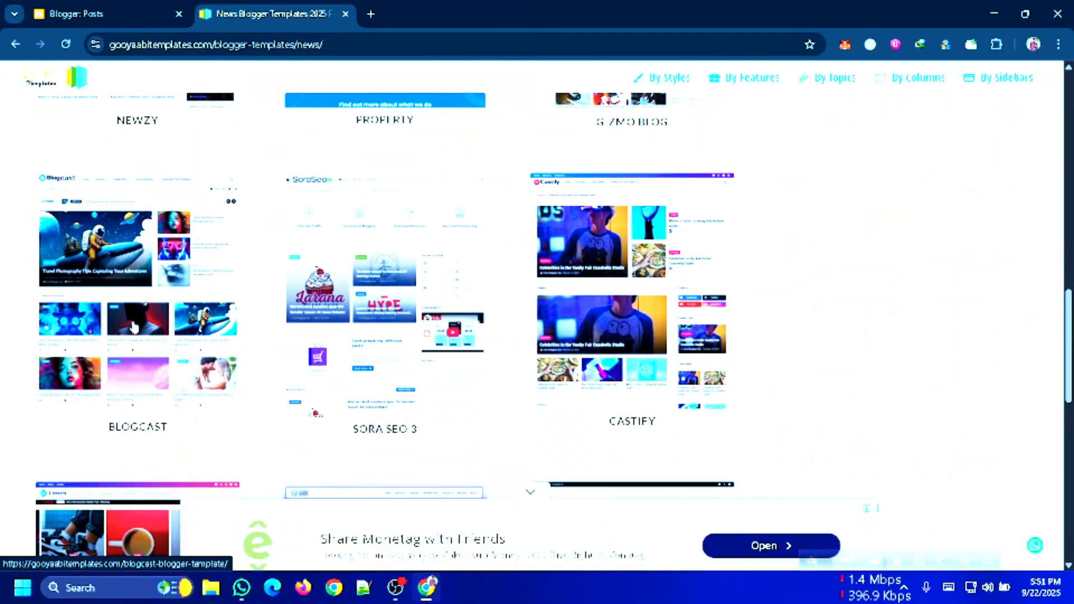
pyautogui.click(134, 327)
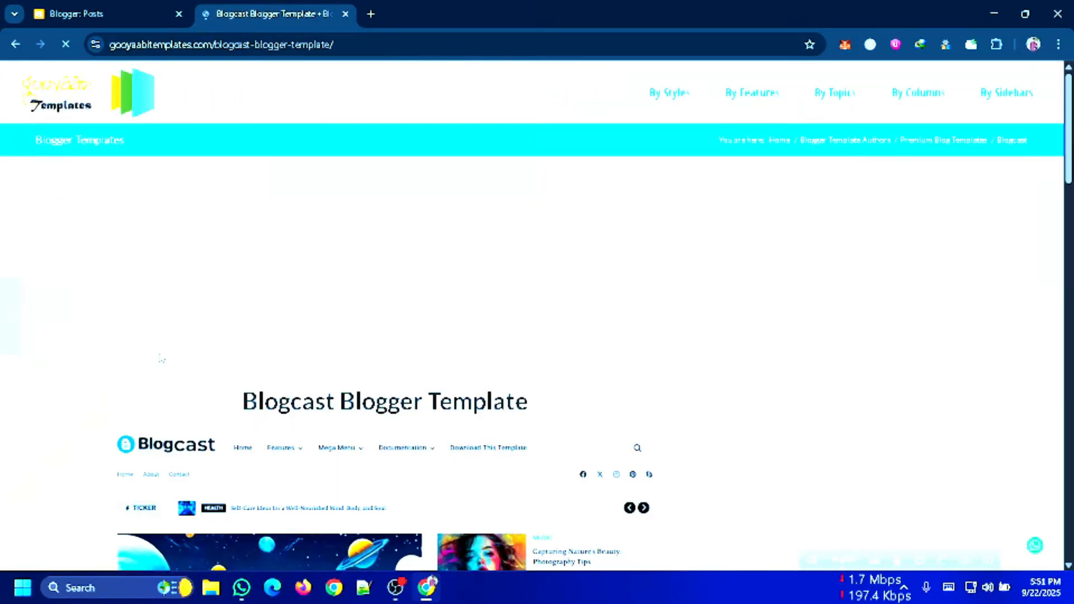
pyautogui.scroll(-10, 317, 295)
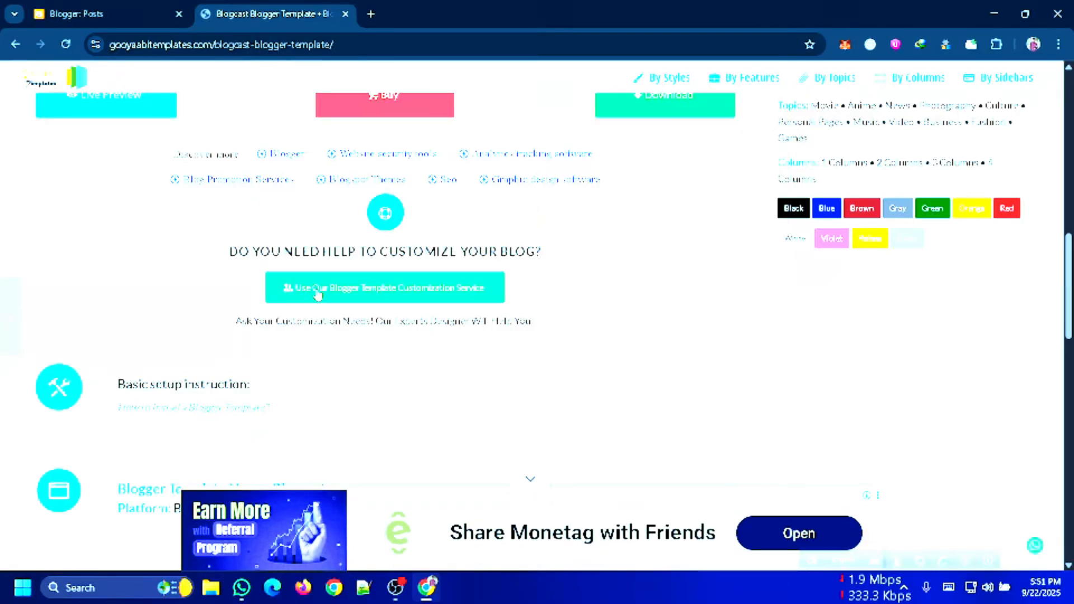
pyautogui.scroll(6, 317, 294)
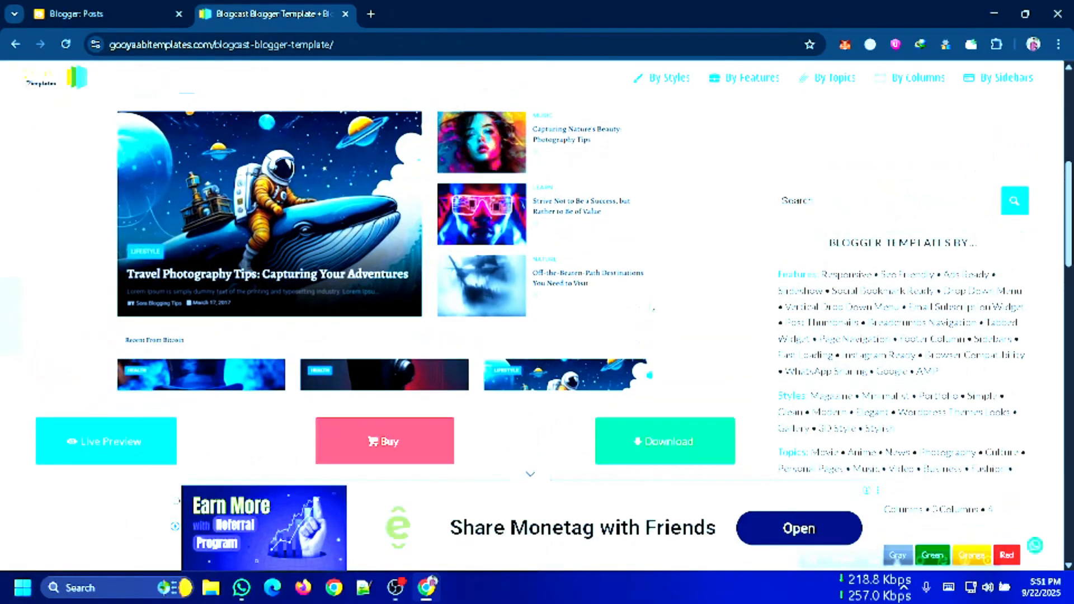
pyautogui.scroll(-2, 631, 317)
pyautogui.click(630, 316)
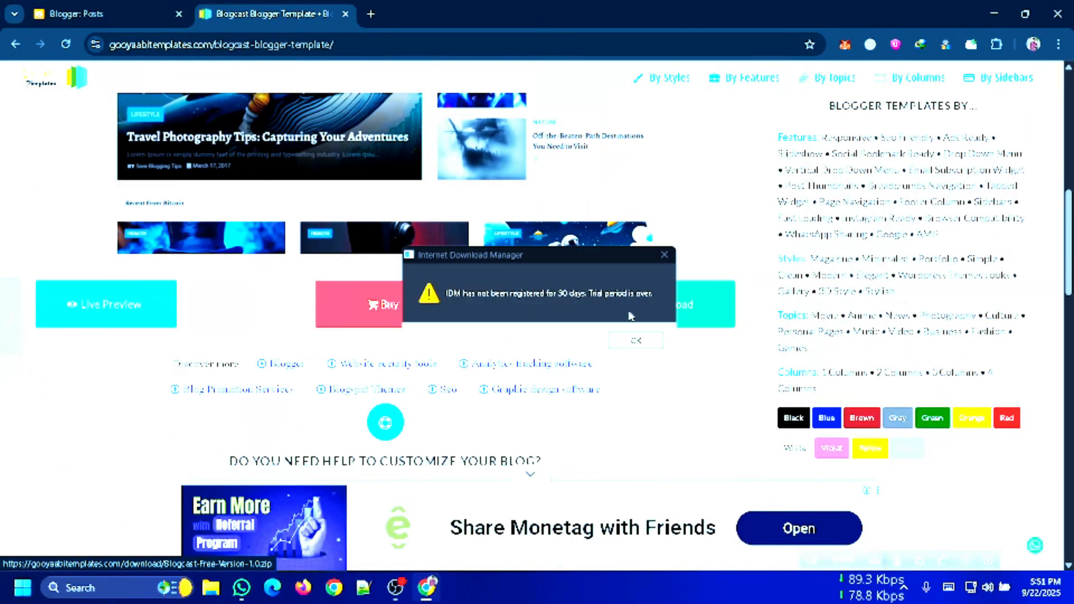
pyautogui.click(523, 352)
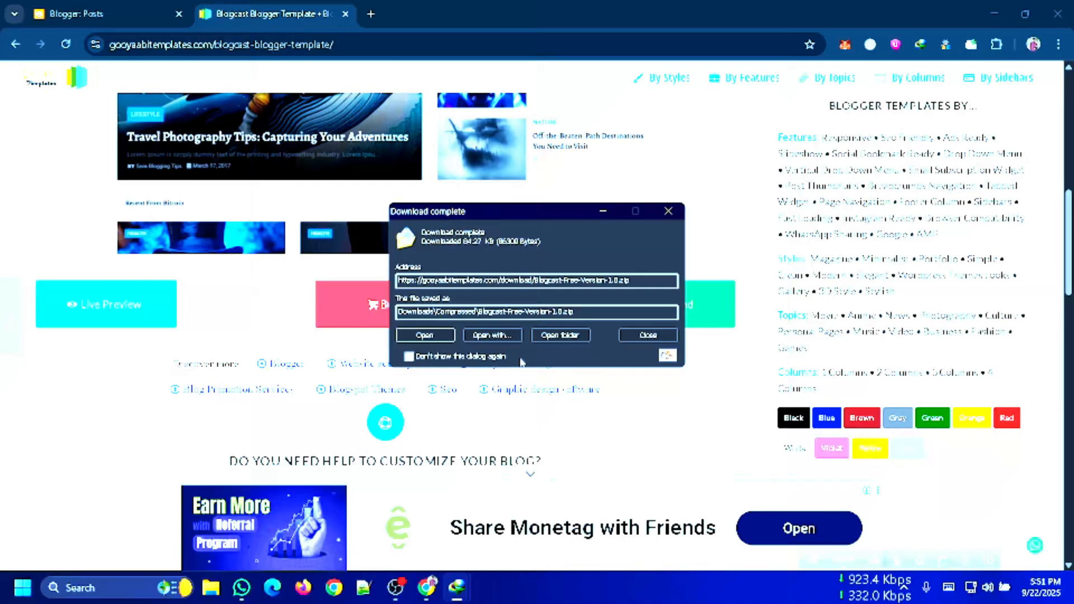
# Step: Open the folder containing the downloaded Blogcast archive and dismiss the Internet Download Manager trial notice
pyautogui.click(560, 335)
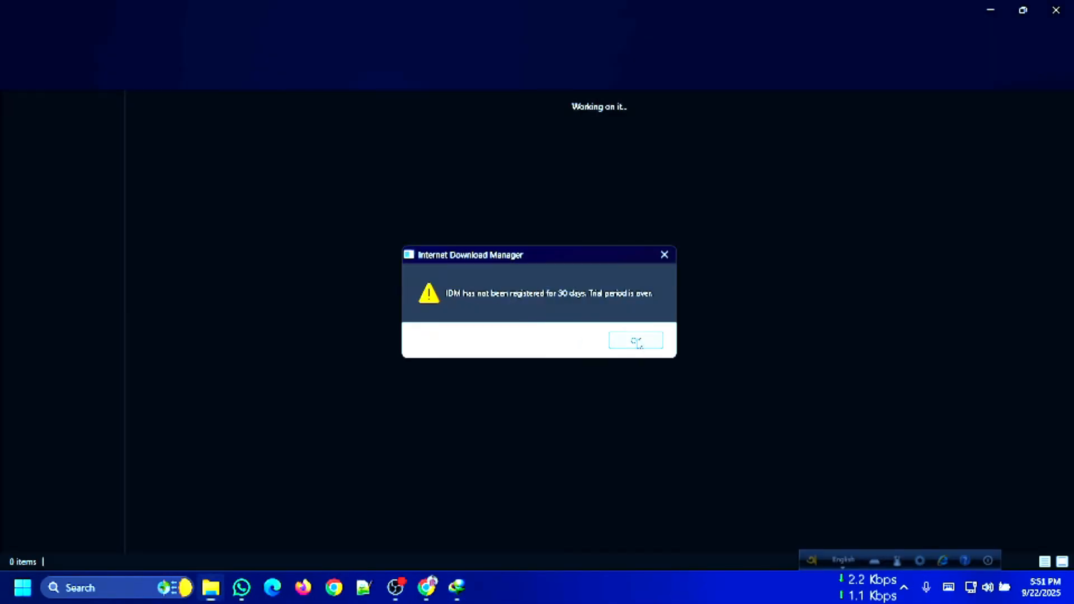
pyautogui.click(636, 341)
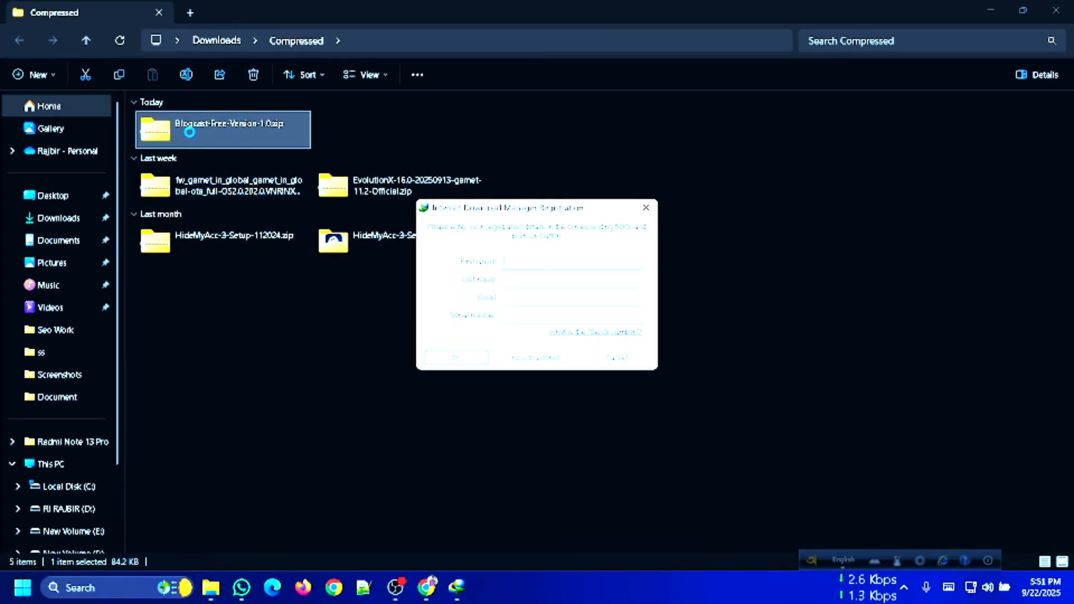
# Step: Dismiss the Internet Download Manager registration form and extract Blogcast-Free-Version-1.0.zip with WinRAR into the Blogcast-Free-Version-1.0 folder
pyautogui.rightClick(189, 132)
pyautogui.click(610, 358)
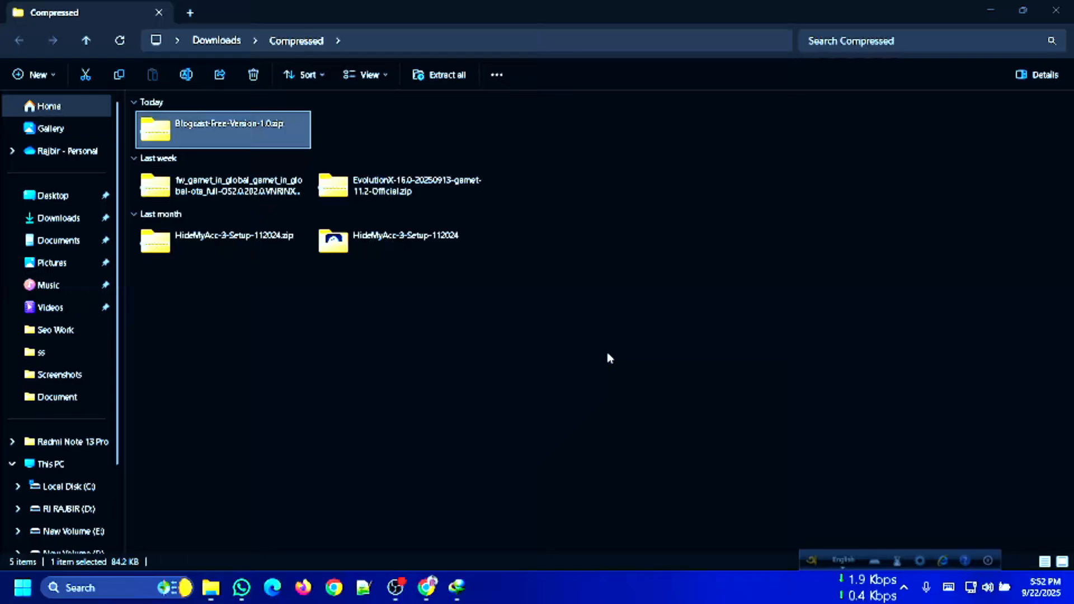
pyautogui.rightClick(220, 132)
pyautogui.moveTo(291, 447)
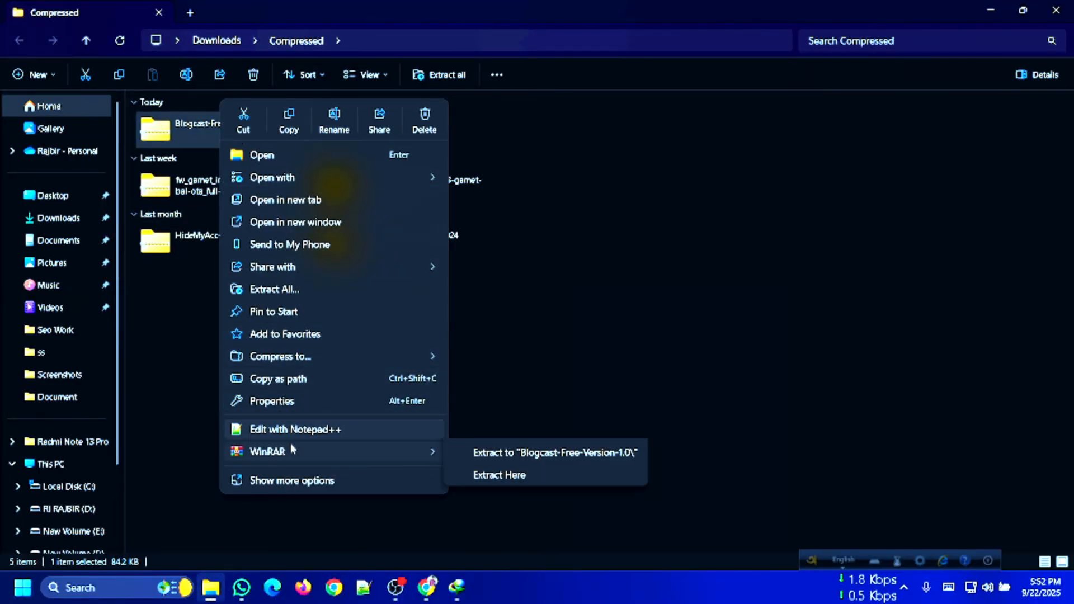
pyautogui.click(495, 478)
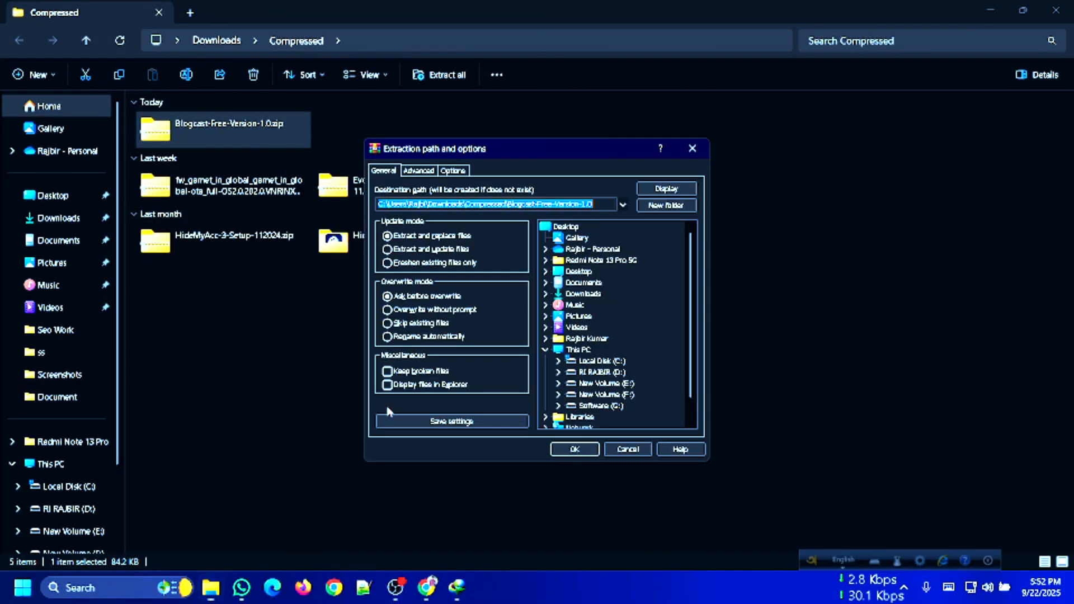
pyautogui.click(592, 449)
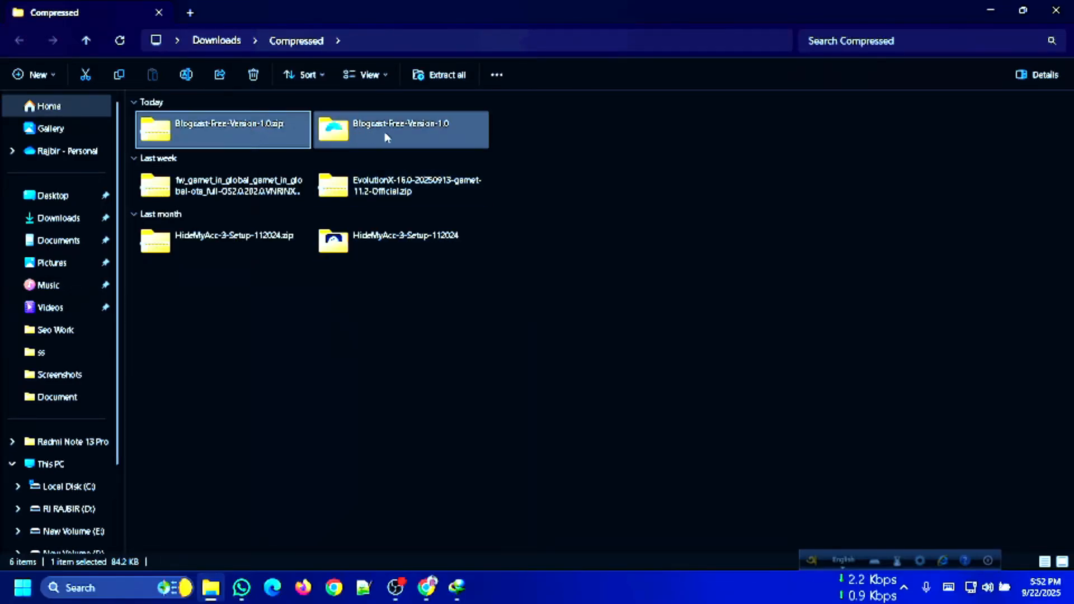
# Step: Minimize the Compressed folder window, return to the Blogger dashboard, and look through the blog's Basic, Privacy and Publishing settings
pyautogui.click(990, 10)
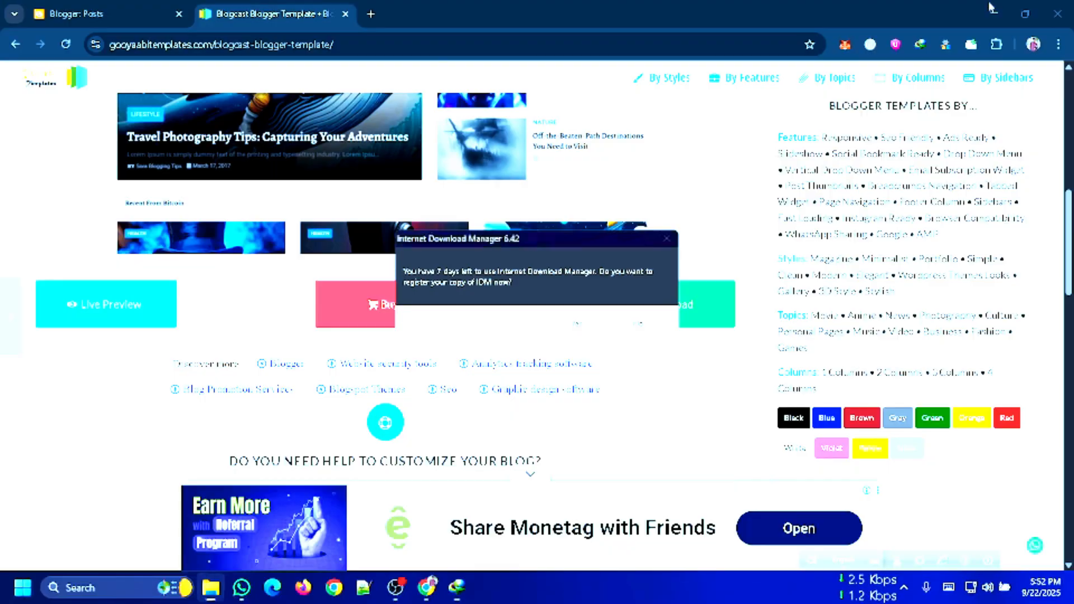
pyautogui.click(106, 13)
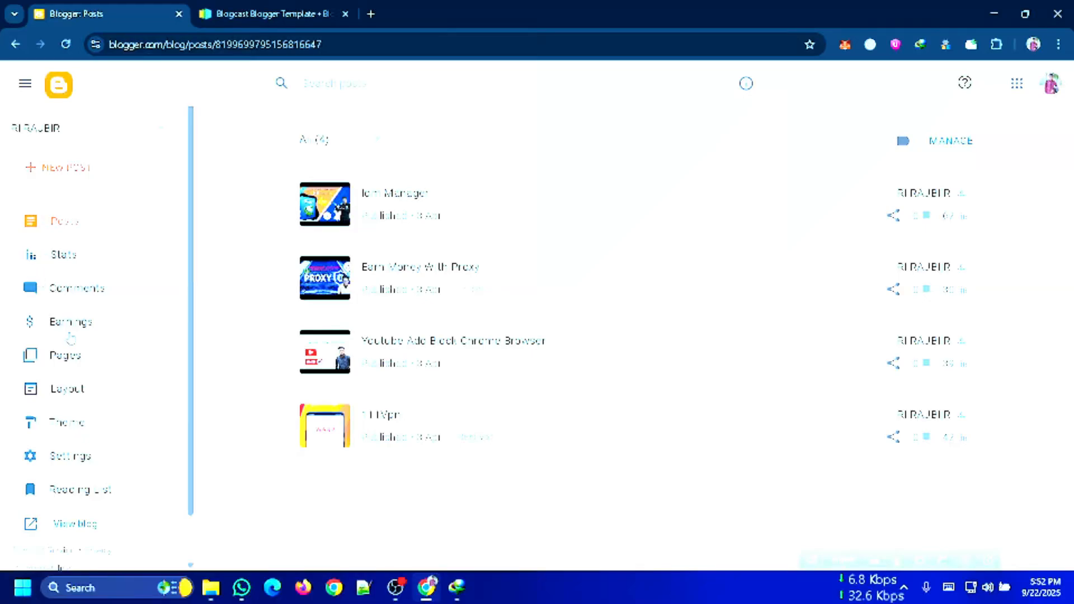
pyautogui.scroll(-2, 60, 477)
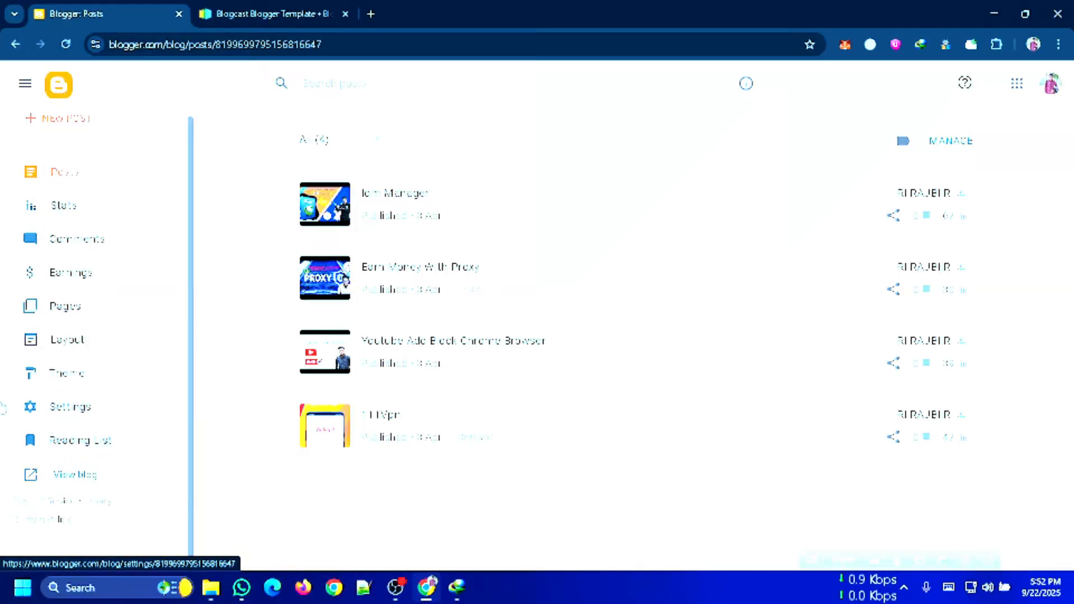
pyautogui.click(75, 412)
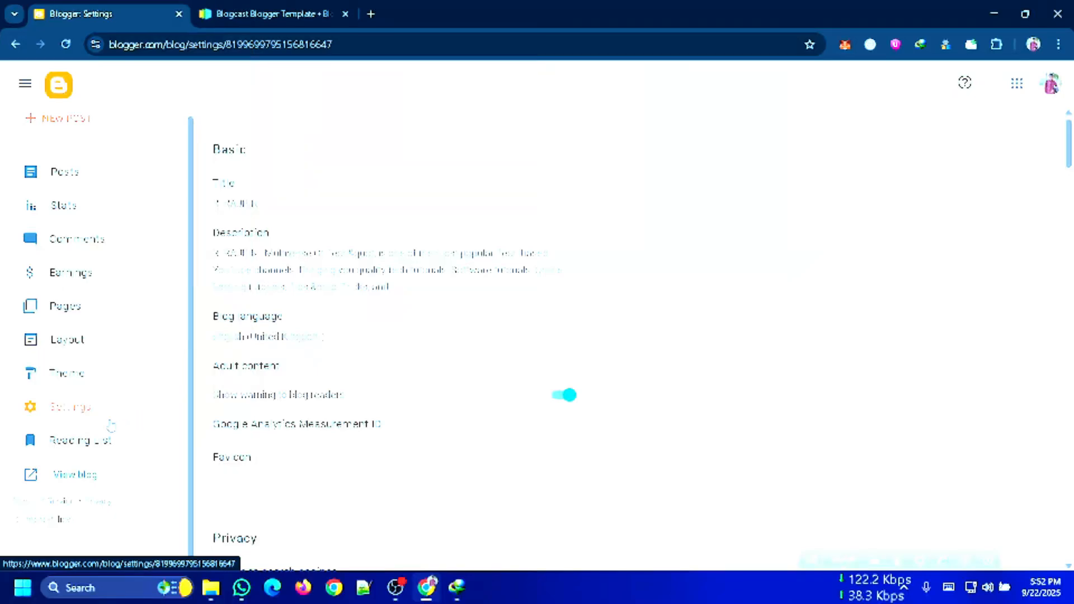
pyautogui.scroll(2, 103, 418)
pyautogui.scroll(-2, 73, 361)
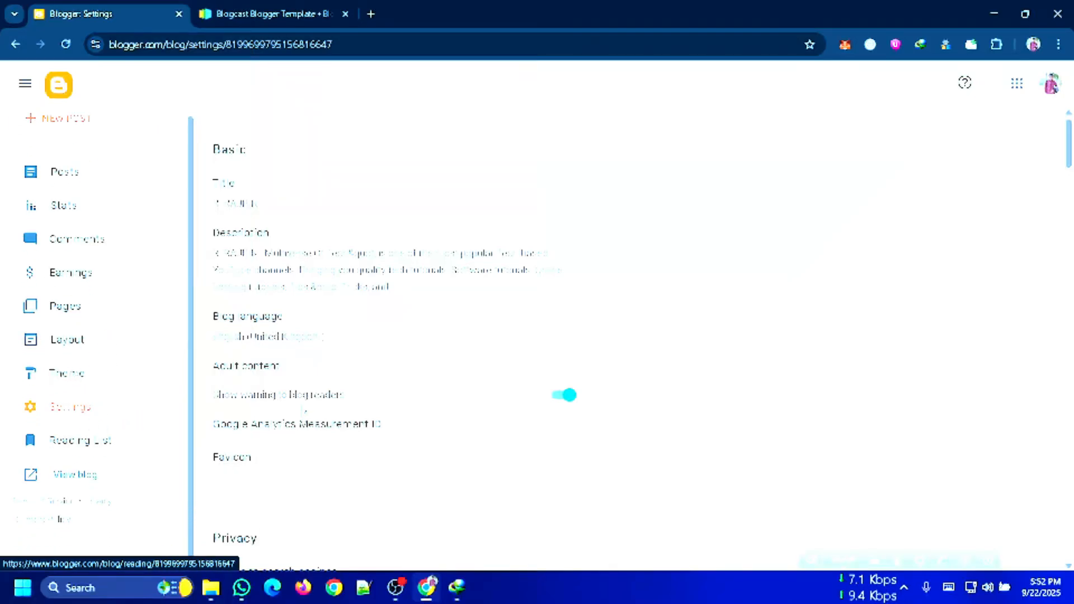
pyautogui.scroll(-5, 309, 414)
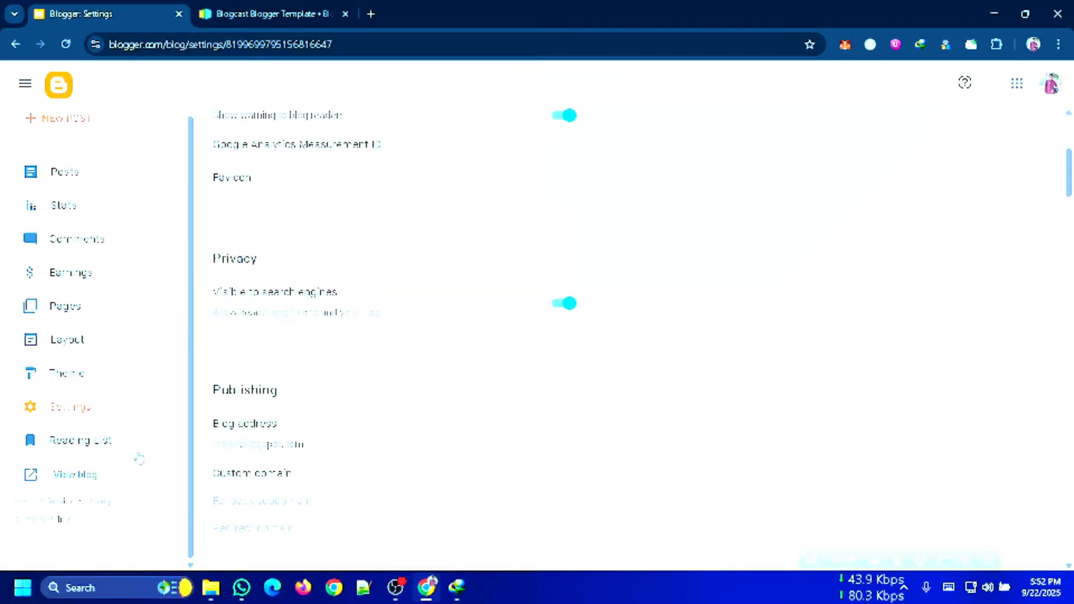
pyautogui.scroll(2, 108, 358)
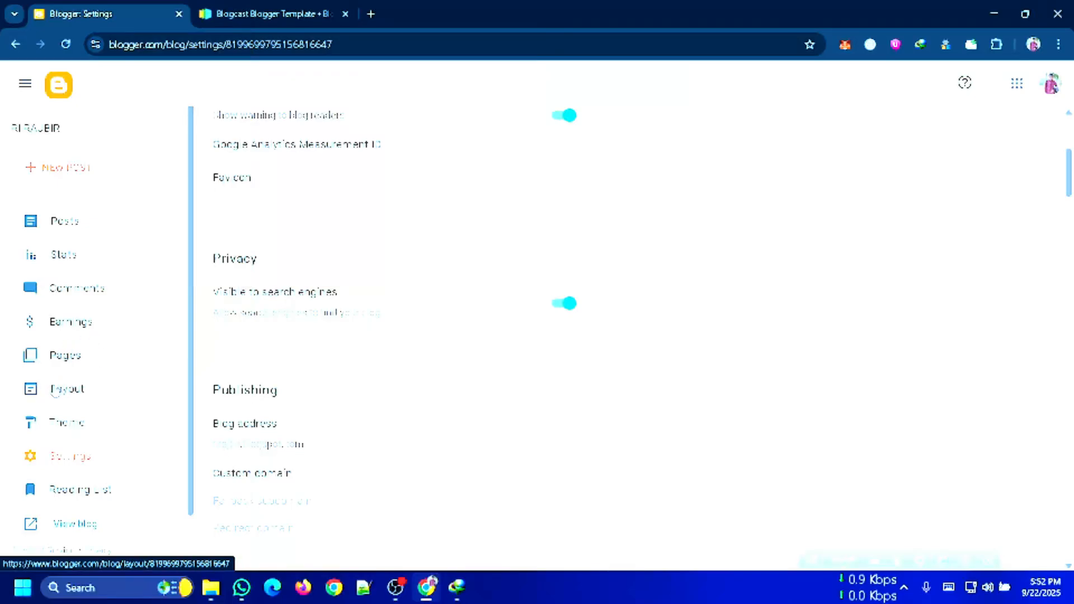
# Step: Restore the blog's theme by uploading Blogcast Free Version 1.0.xml from the extracted Blogcast-Free-Version-1.0 folder in Downloads > Compressed
pyautogui.click(99, 431)
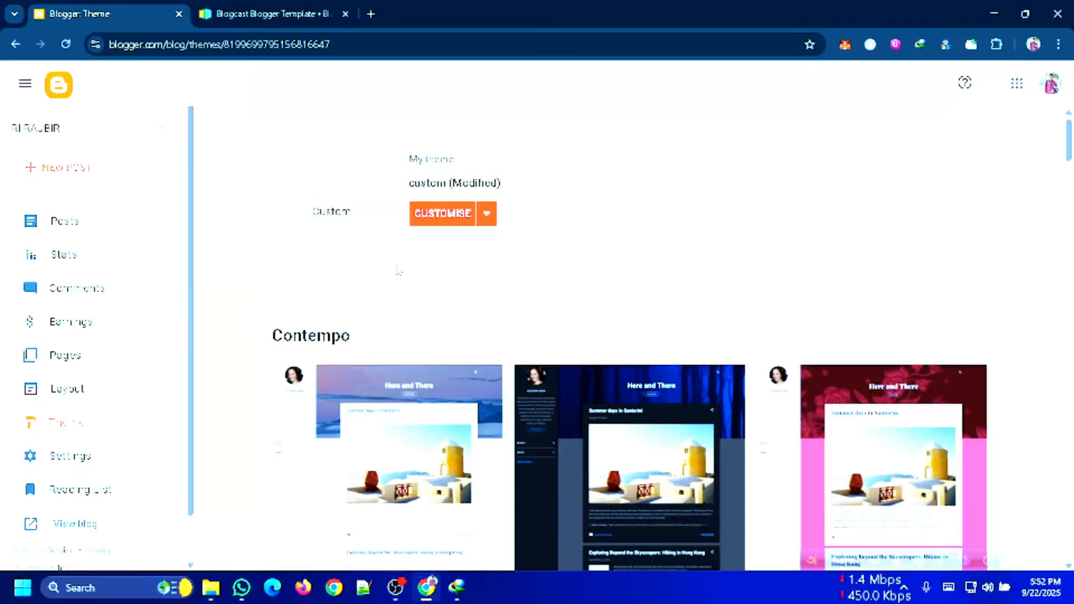
pyautogui.click(490, 222)
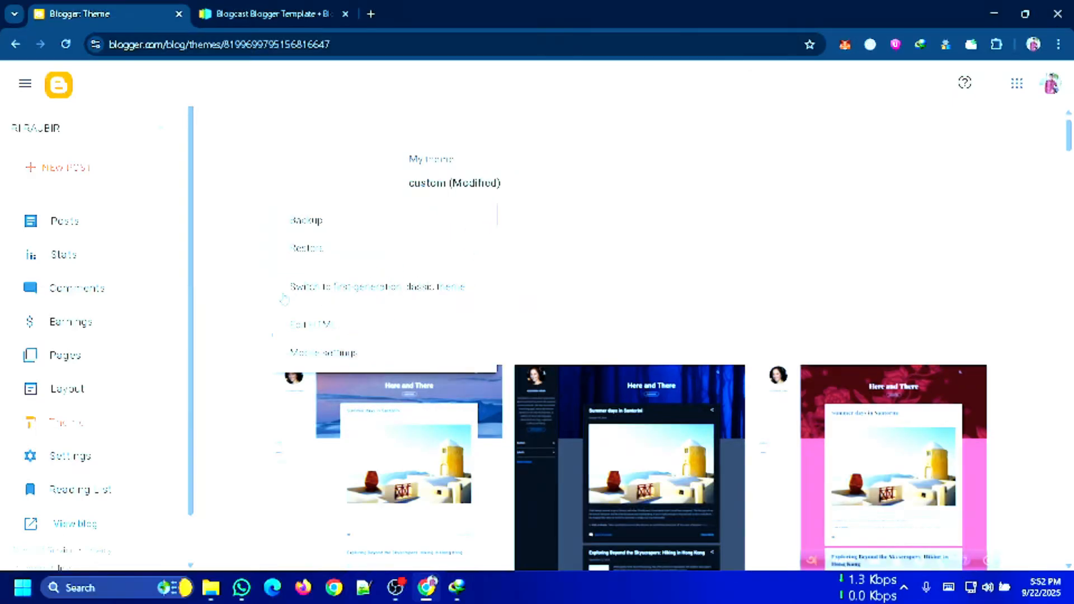
pyautogui.click(306, 249)
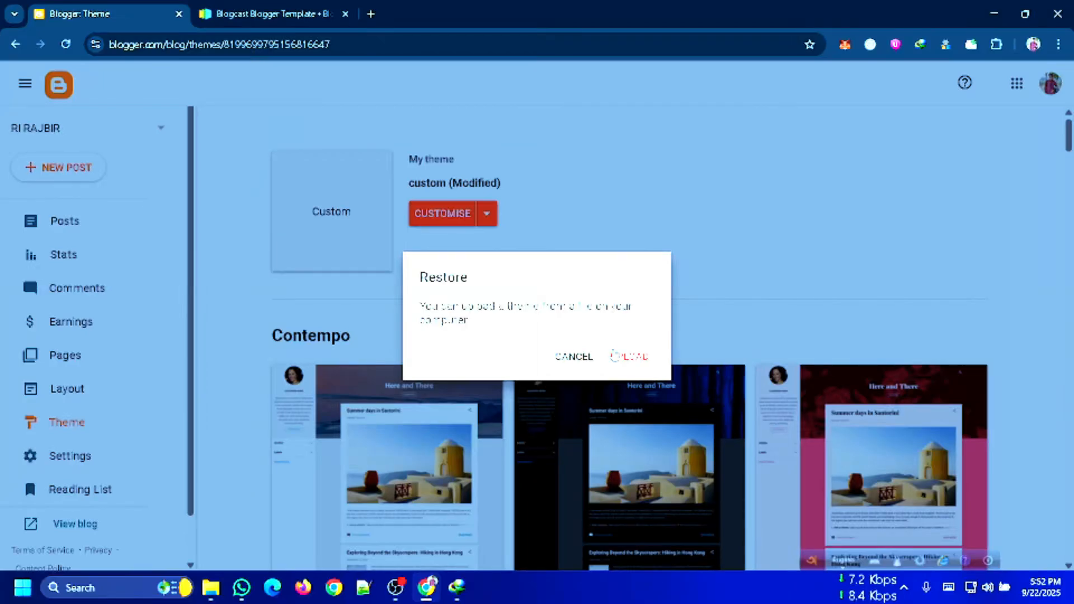
pyautogui.click(628, 358)
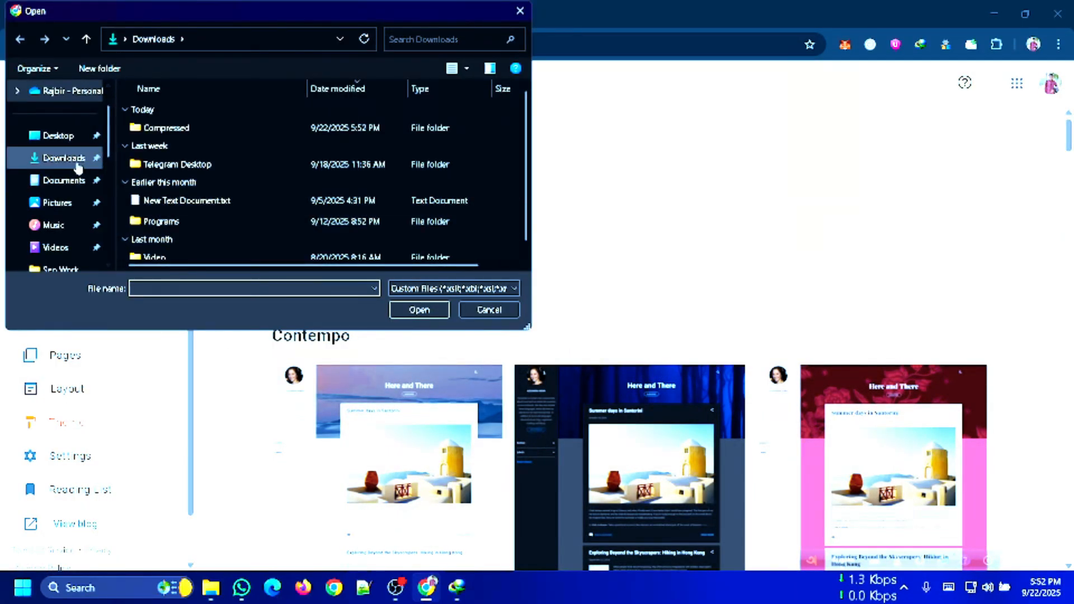
pyautogui.doubleClick(207, 134)
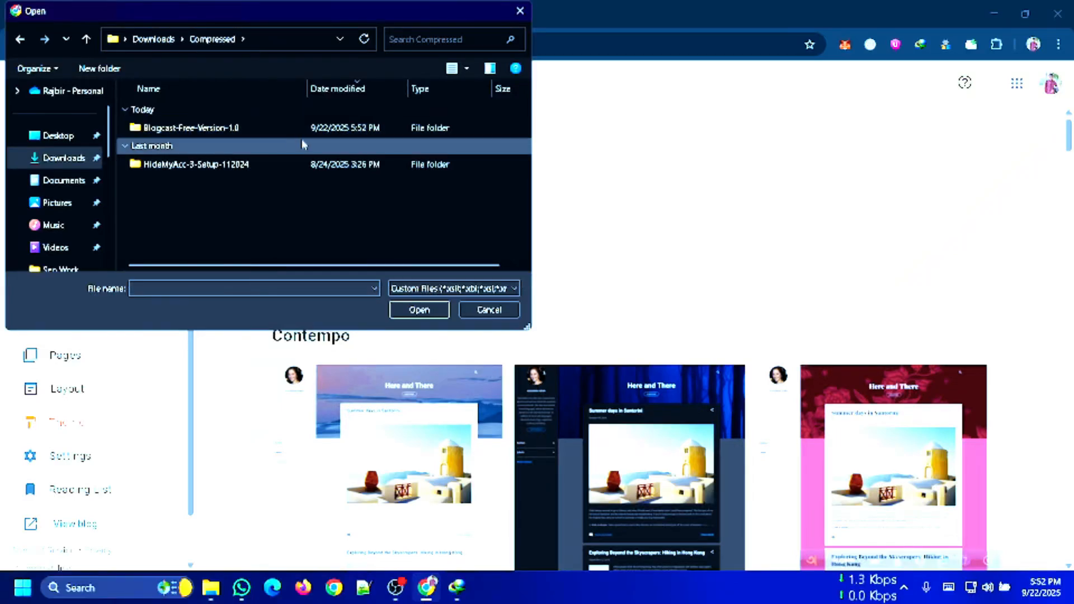
pyautogui.doubleClick(265, 132)
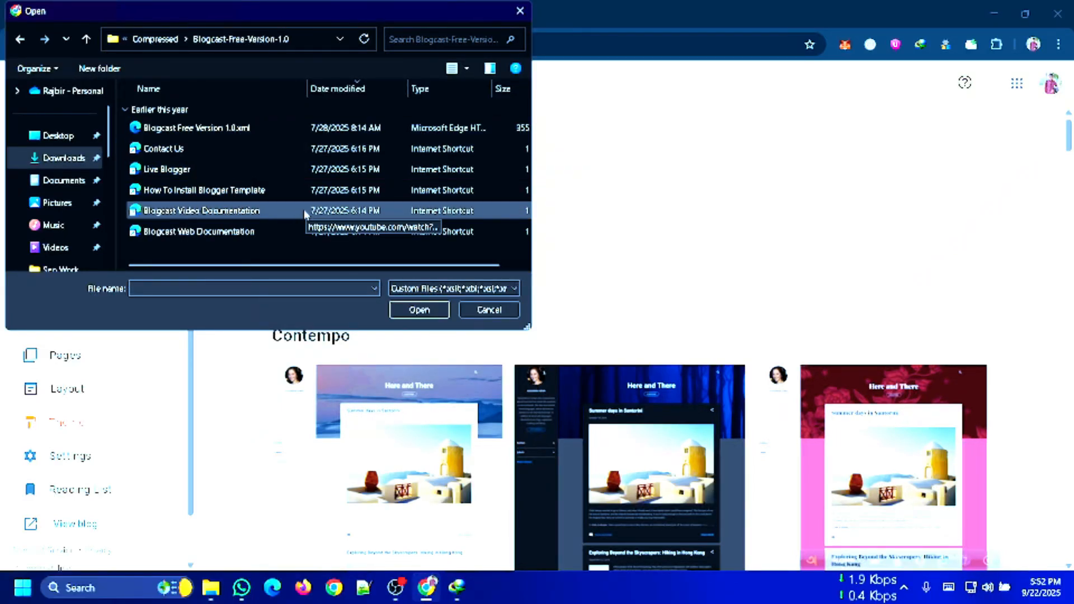
pyautogui.doubleClick(217, 129)
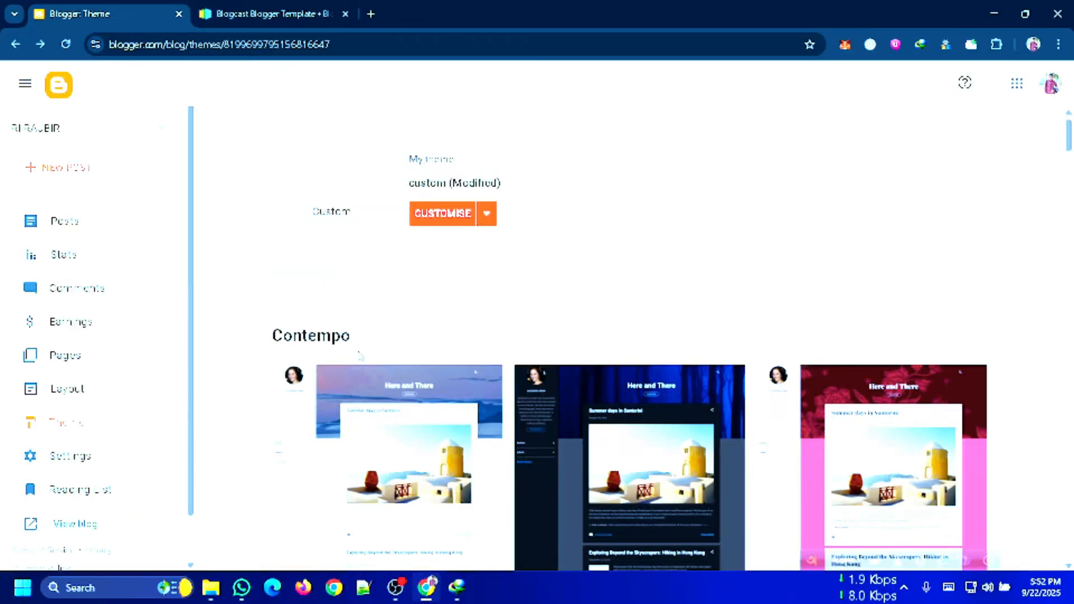
# Step: Open the public view of the blog from the Blogger dashboard and accept the sensitive content warning
pyautogui.scroll(-3, 359, 356)
pyautogui.scroll(-1, 125, 399)
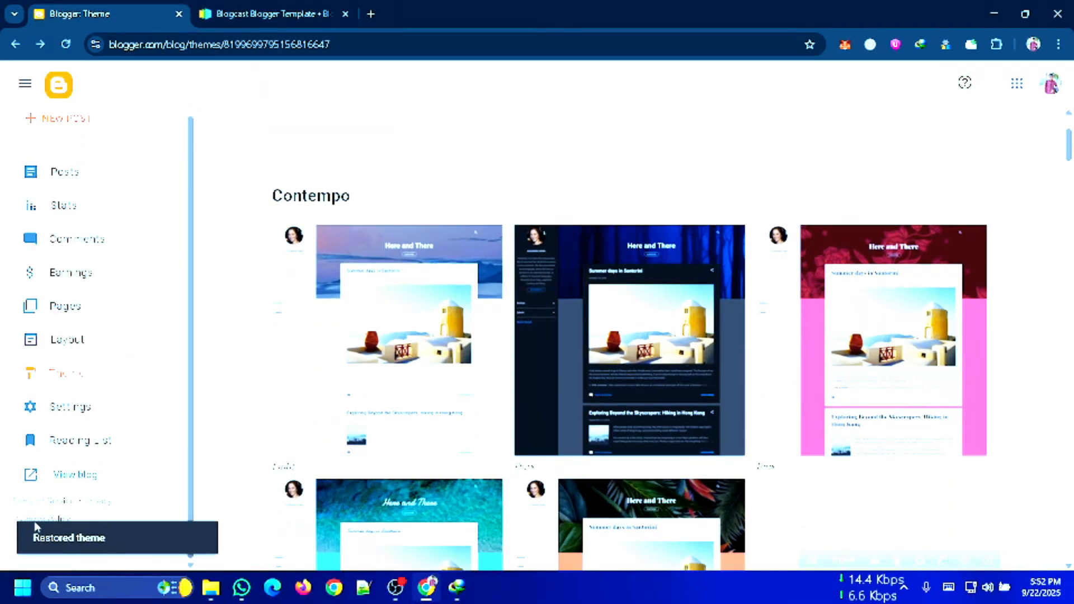
pyautogui.click(50, 476)
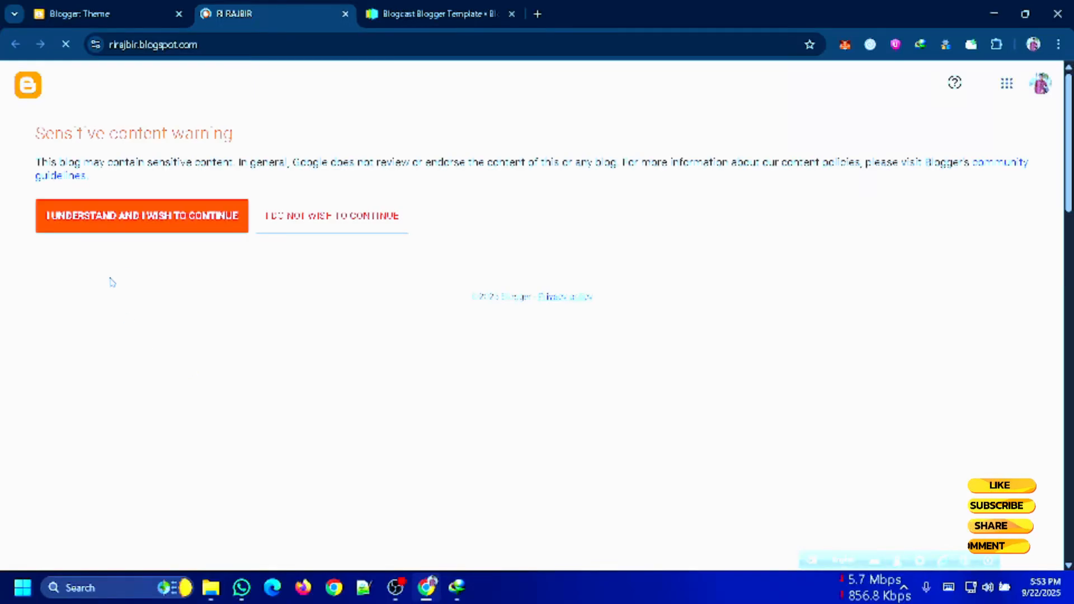
pyautogui.click(145, 215)
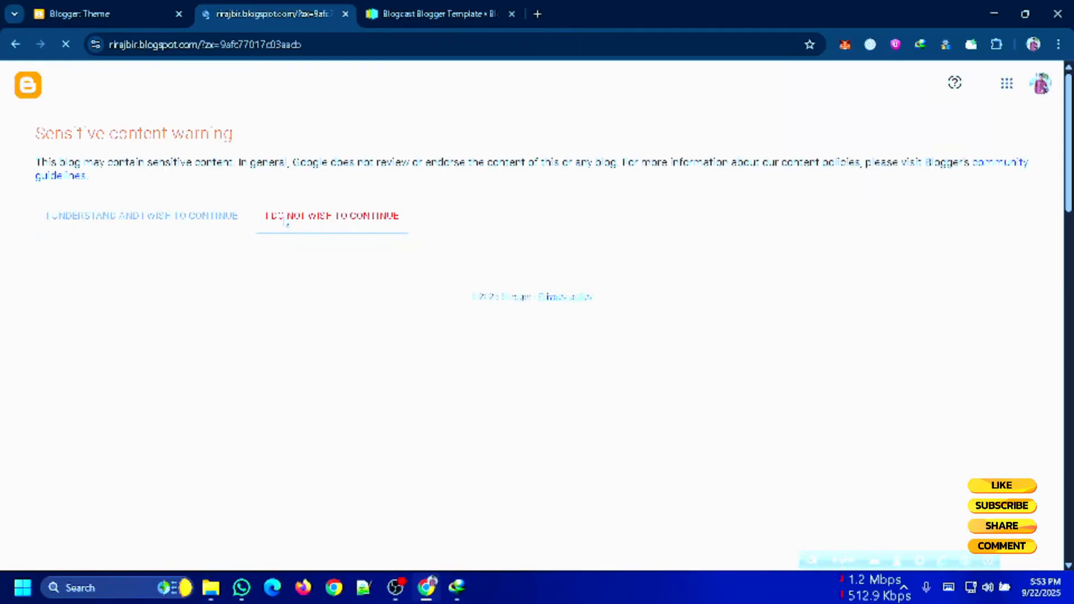
# Step: Examine the blog's home page with the Blogcast theme, including the header, recent posts and sidebar widgets
pyautogui.scroll(-6, 615, 364)
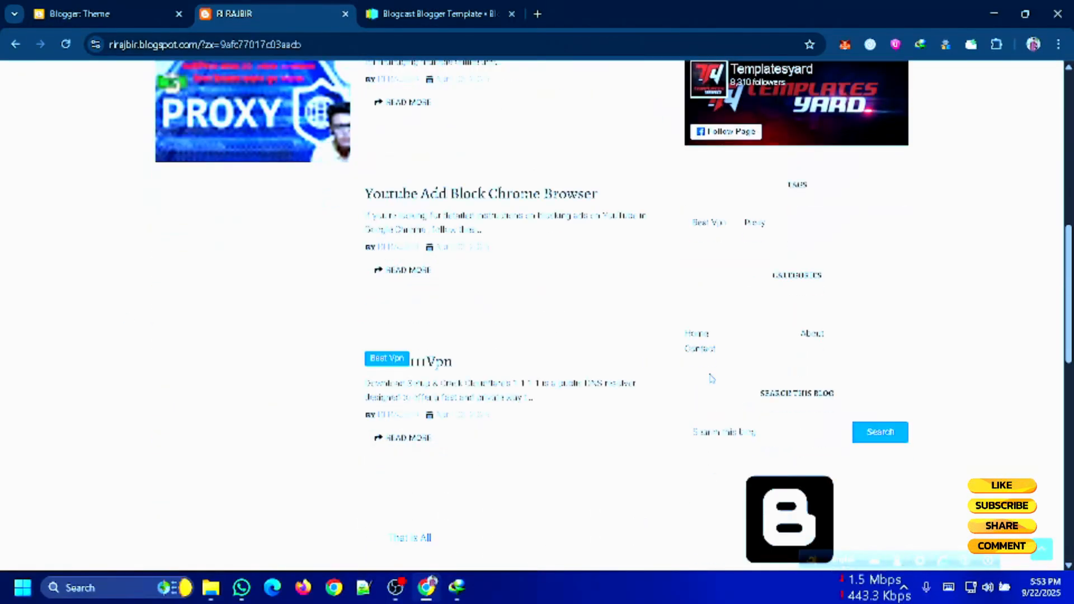
pyautogui.scroll(5, 585, 356)
pyautogui.scroll(2, 548, 354)
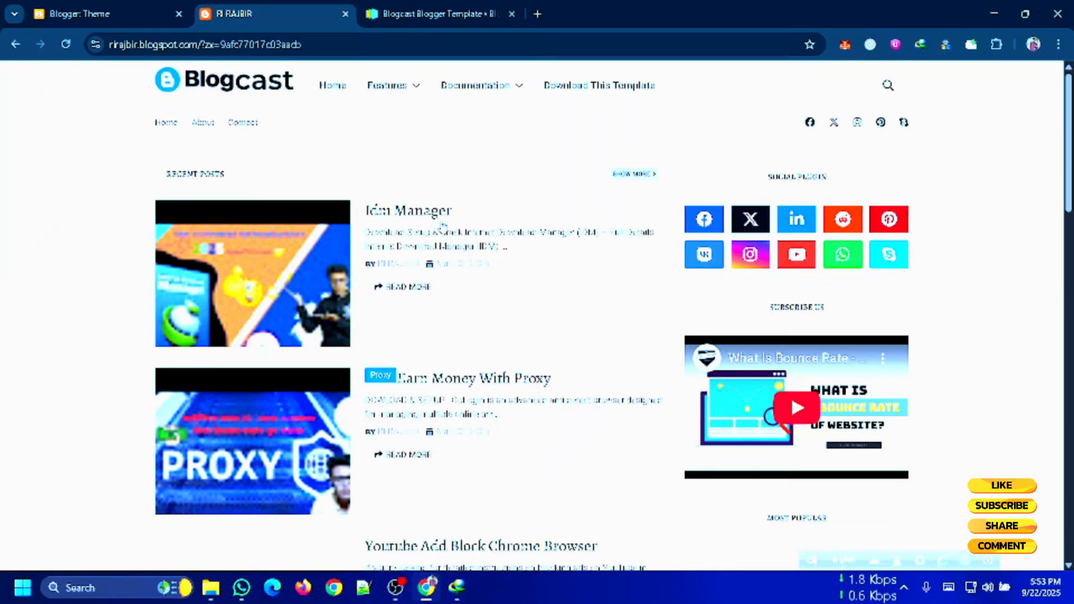
pyautogui.scroll(-2, 727, 143)
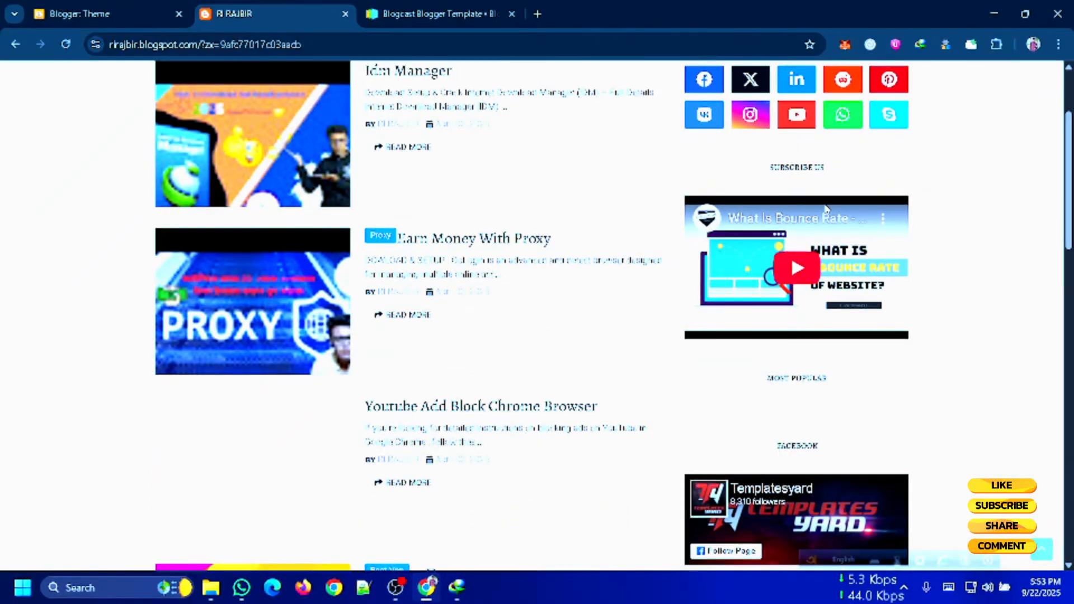